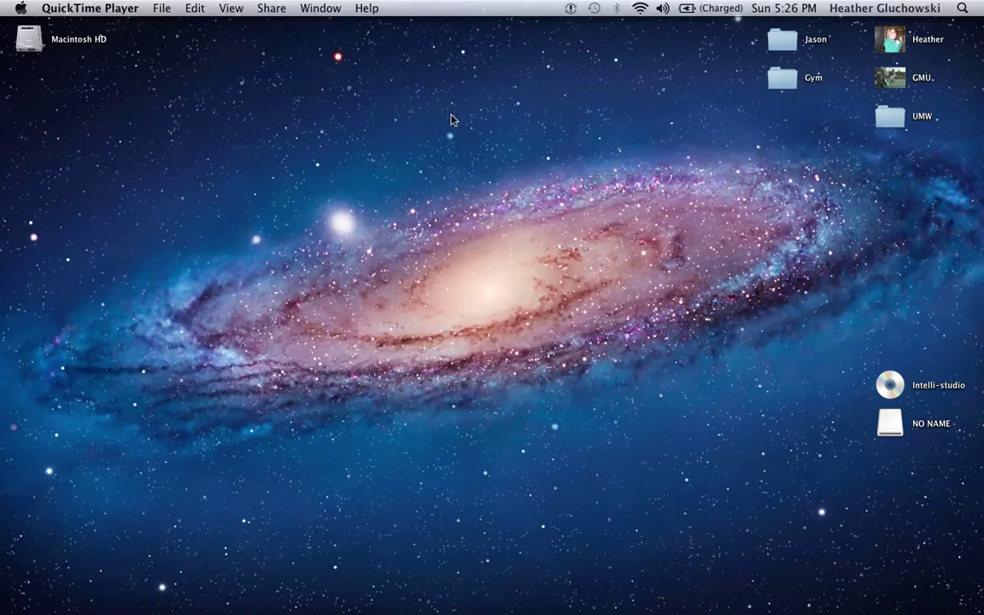
Reveal the auto-hidden Dock at the left screen edge and launch Safari.
mouse_move(3, 157)
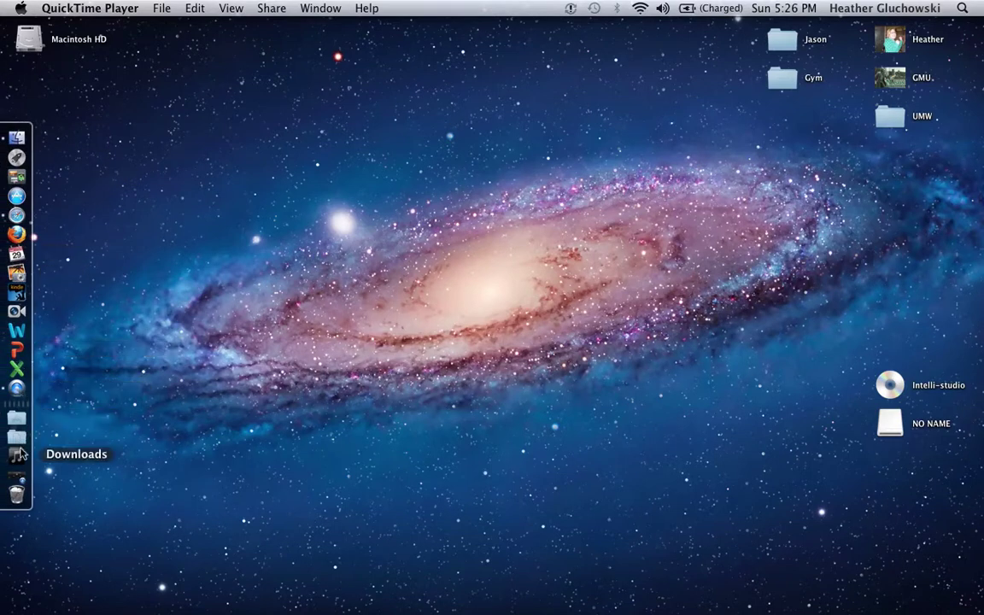
left_click(16, 217)
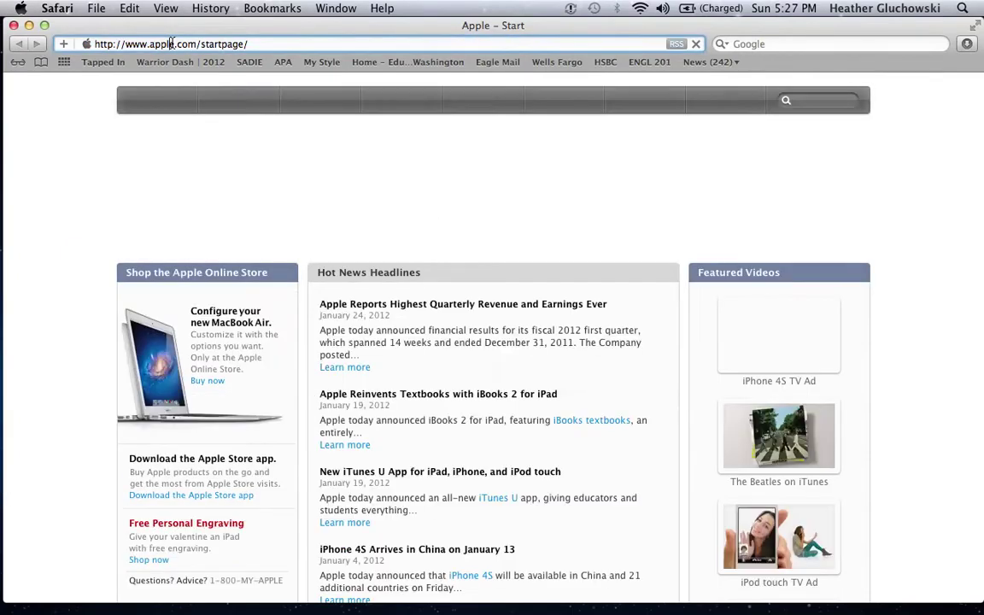
Search the web for 'footage crate', correcting the typo in the search term.
left_click(795, 44)
type("footage c")
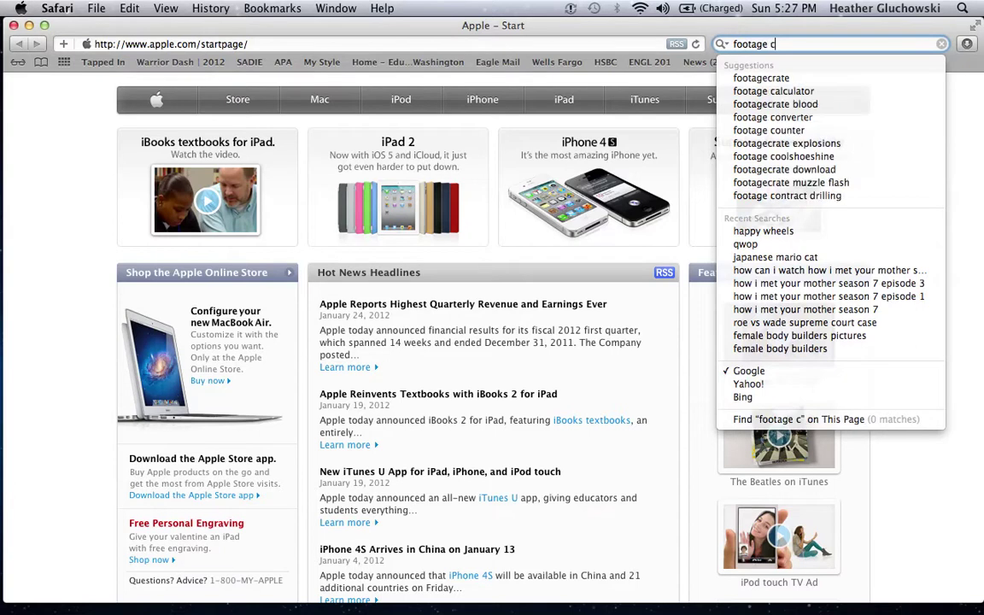
type("t")
key("BackSpace")
type("rate")
key("Return")
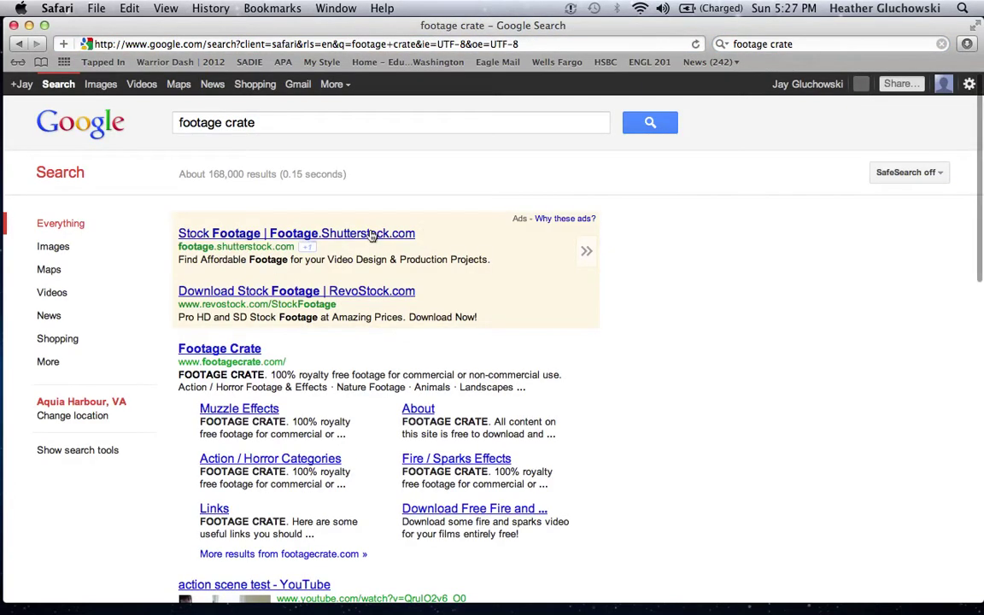
Open the Shutterstock ad result, then go back to the 'footage crate' search results.
left_click(283, 235)
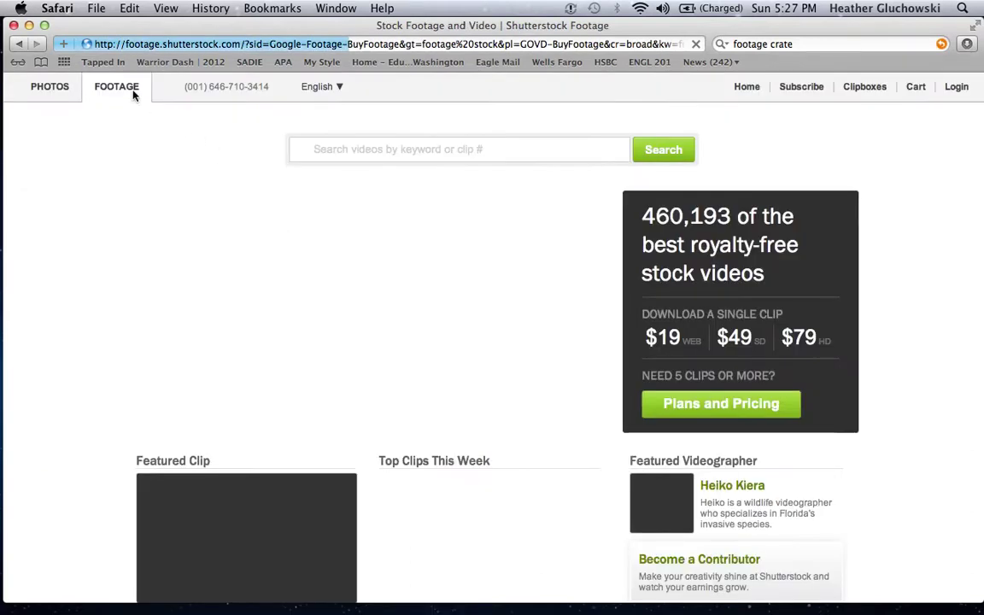
left_click(15, 44)
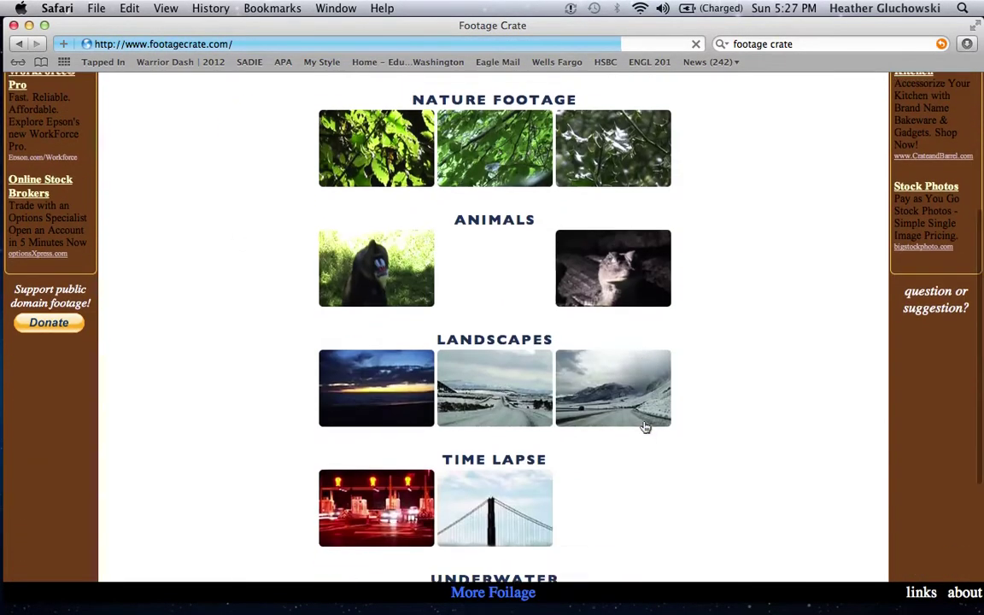
scroll(646, 428, "up", 10)
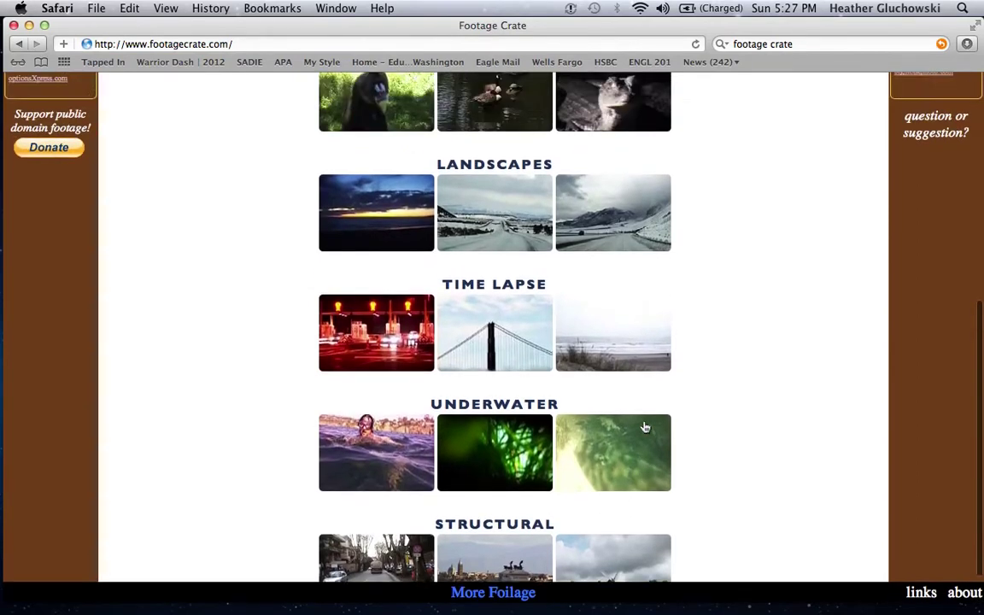
Go from Action / Horror Footage & Effects to Muzzle Flashes and open the Smokey Handgun clip.
left_click(459, 238)
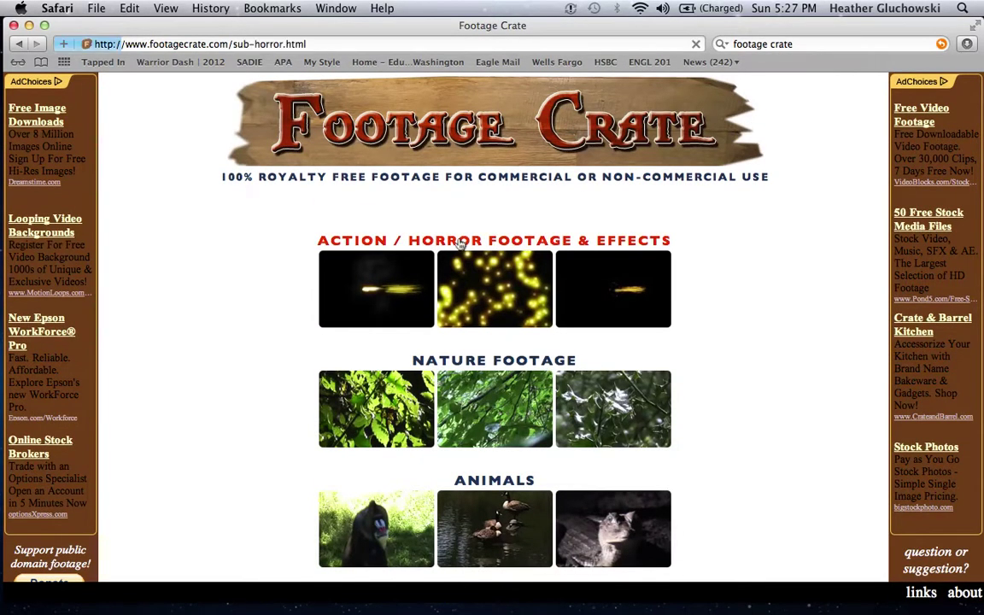
scroll(622, 361, "down", 5)
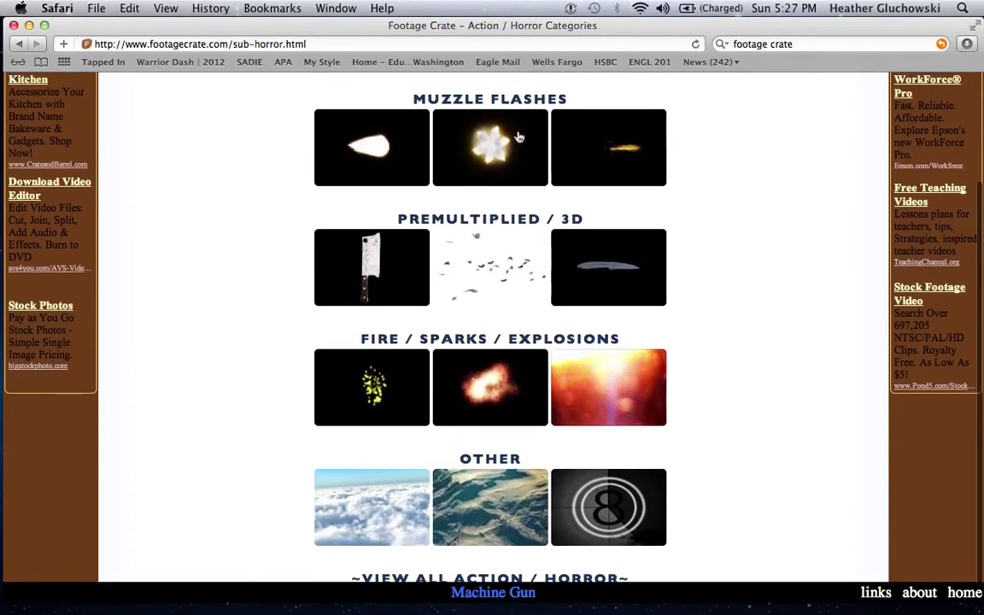
left_click(448, 99)
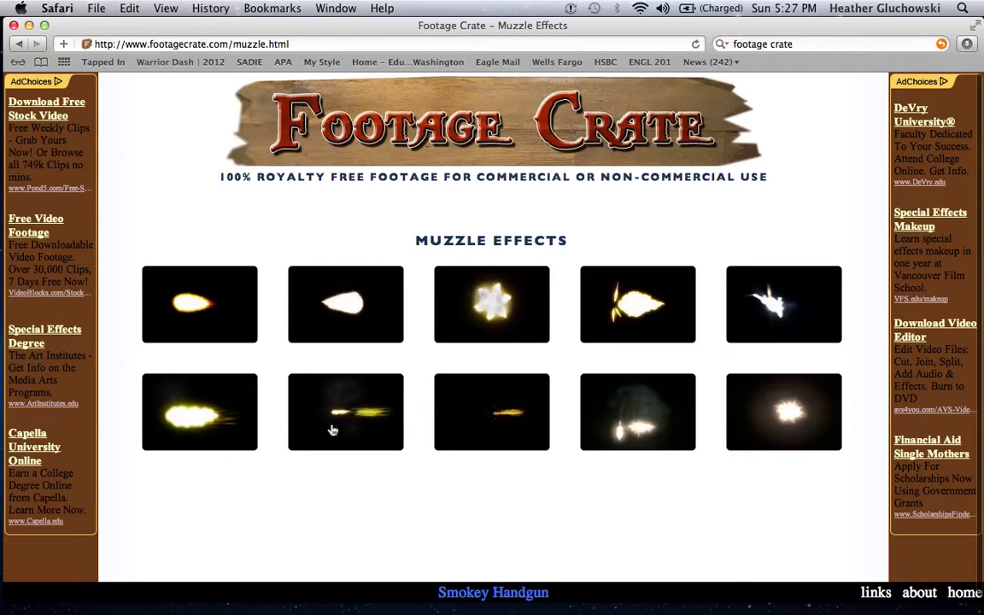
left_click(376, 433)
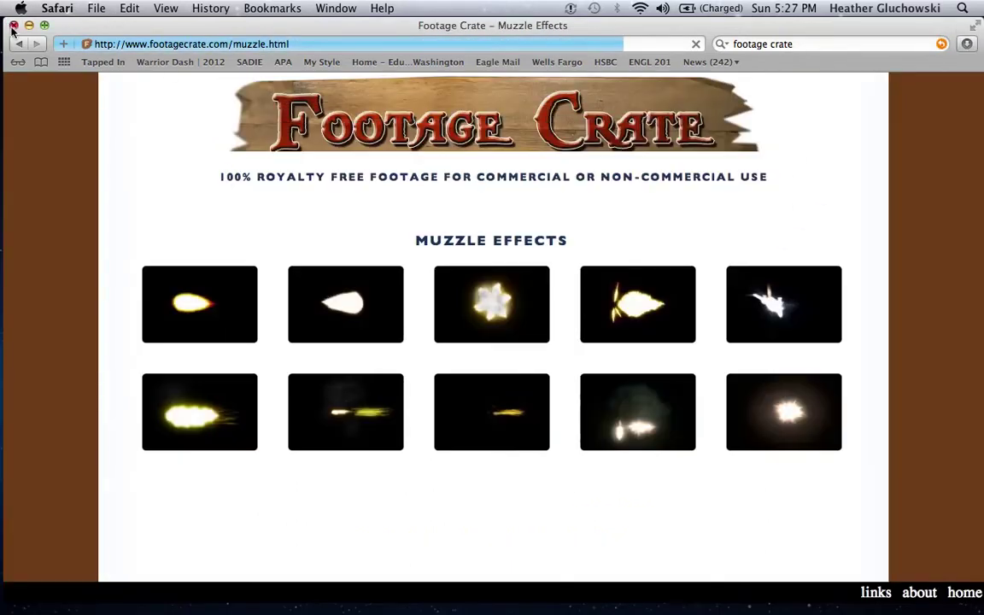
Close the Safari window and relaunch Safari from the Dock.
left_click(13, 25)
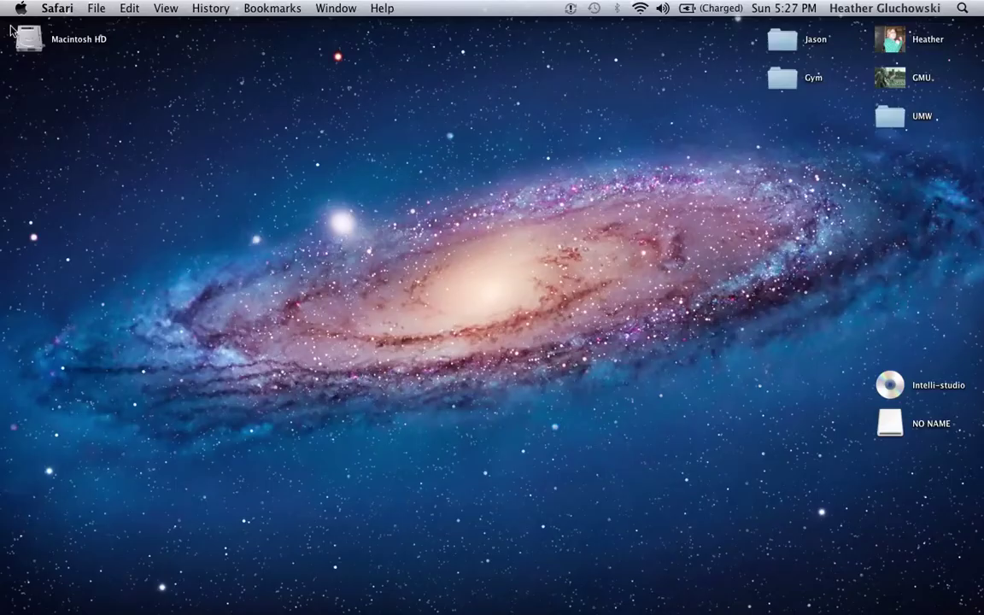
mouse_move(1, 386)
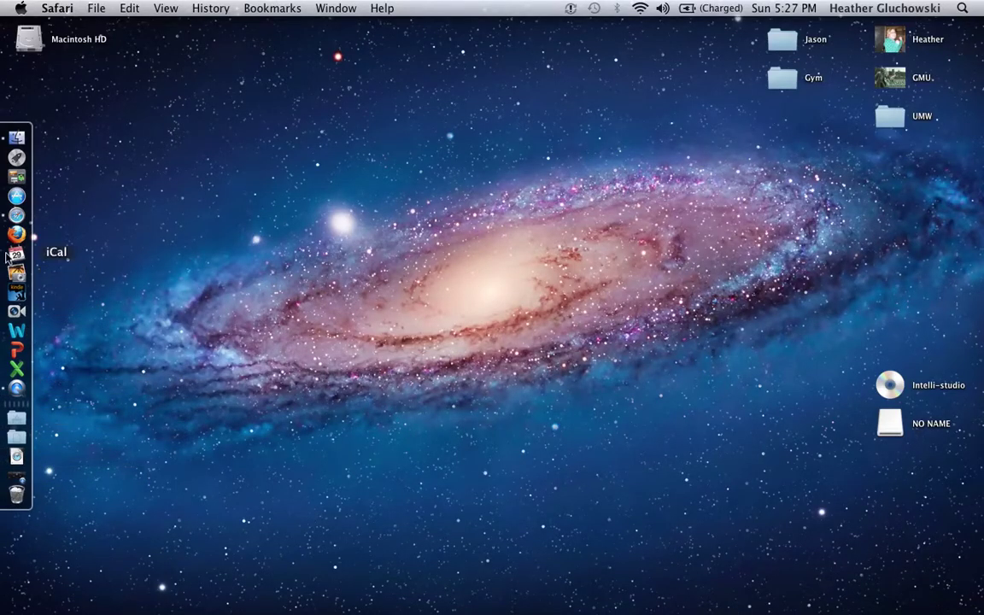
left_click(16, 196)
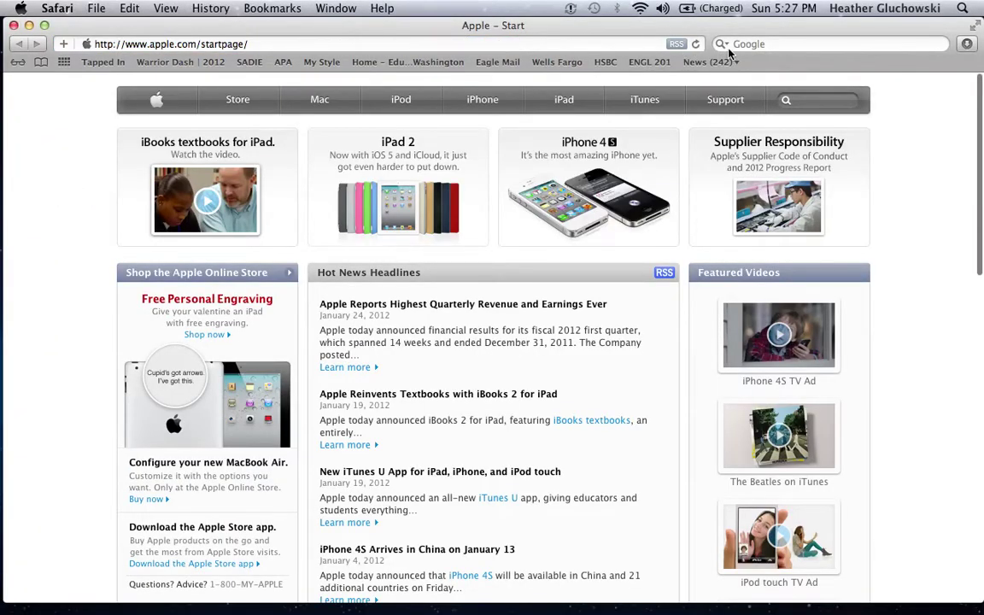
Search Google for 'freesoundfx'.
left_click(802, 46)
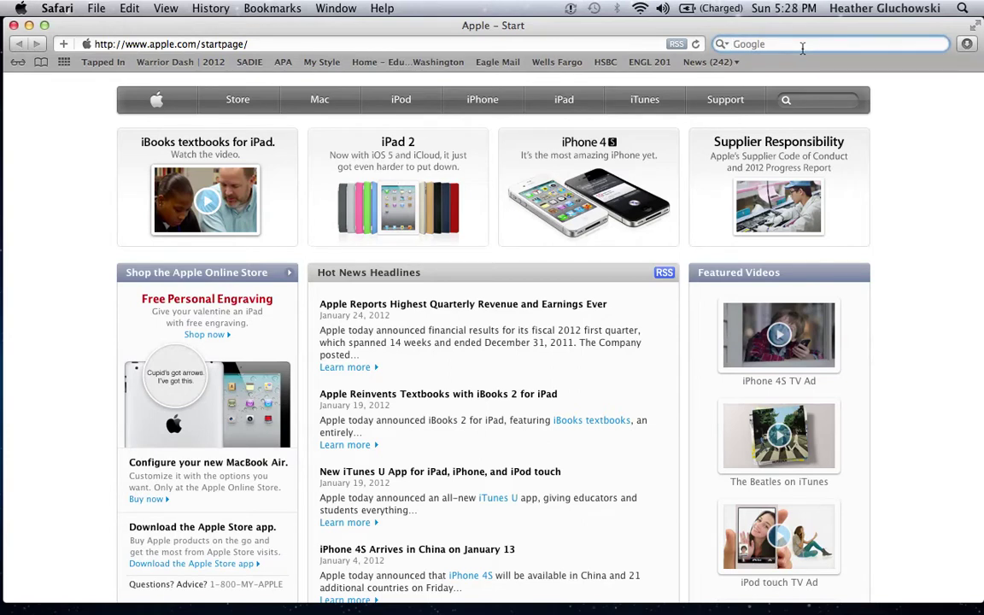
type("free")
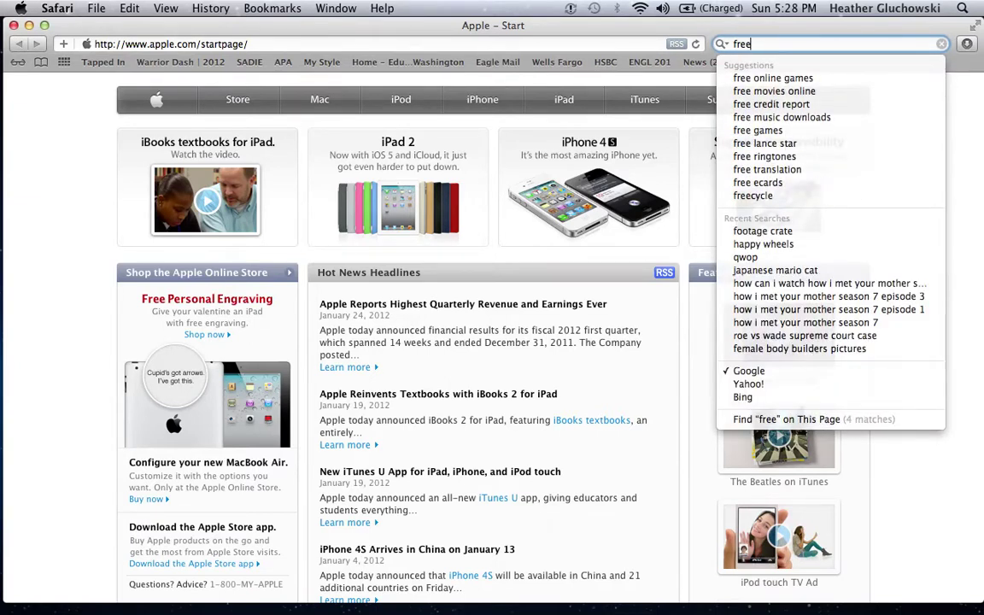
type("sound")
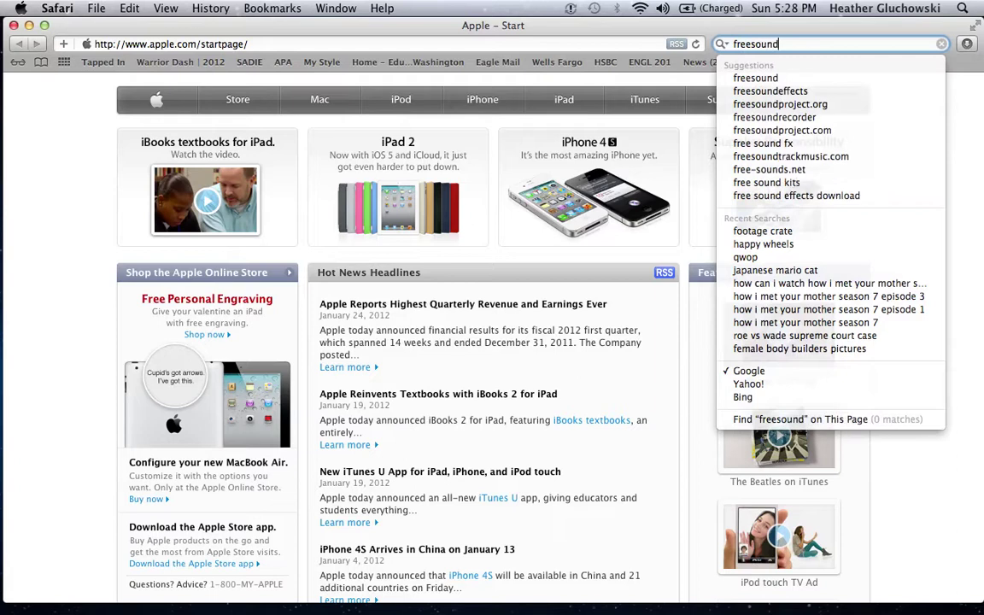
type("f")
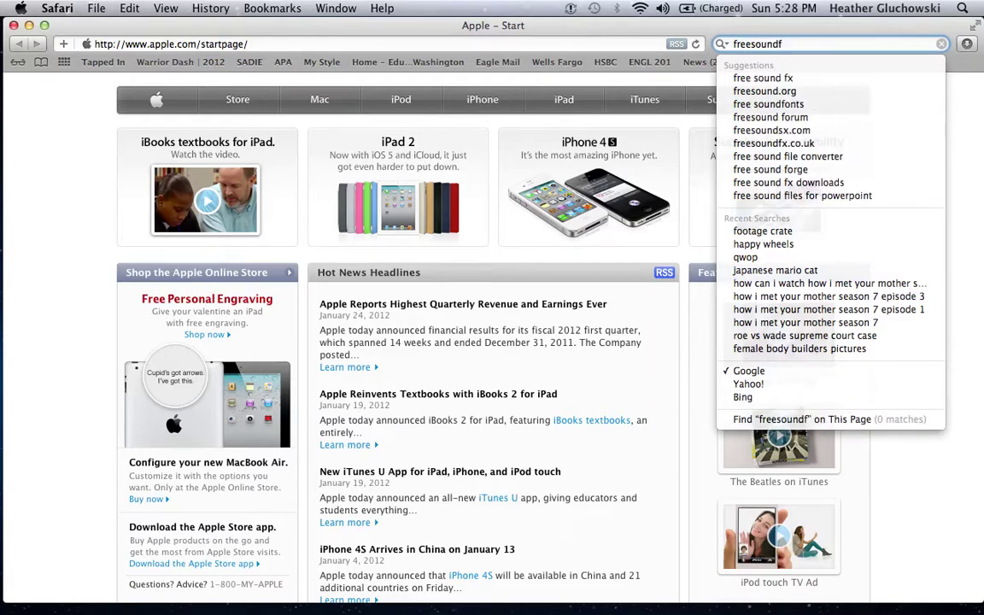
type("x")
key("Return")
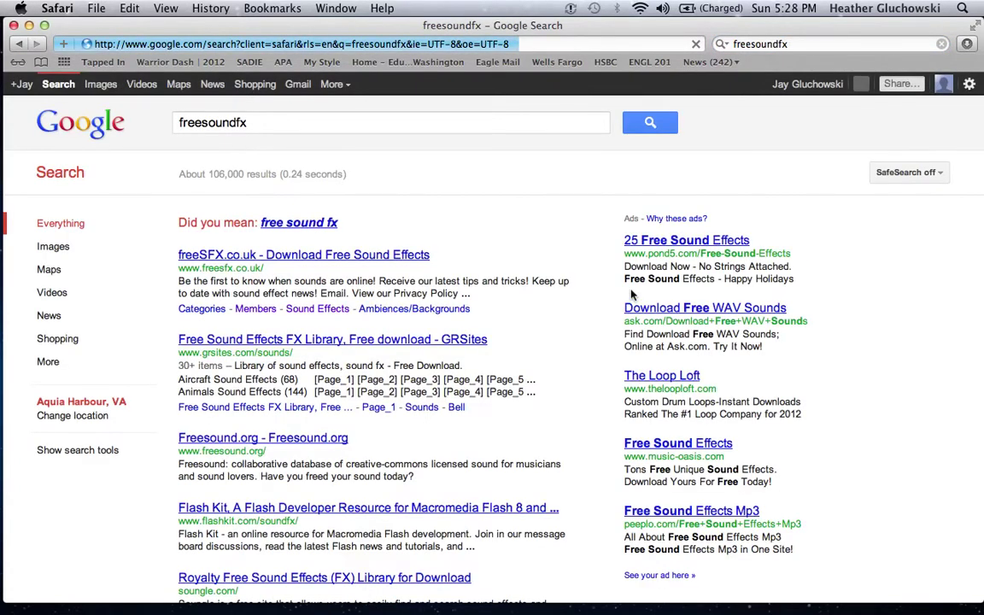
Open freeSFX.co.uk and log in with the member username and password, with Stay logged in ticked.
left_click(351, 258)
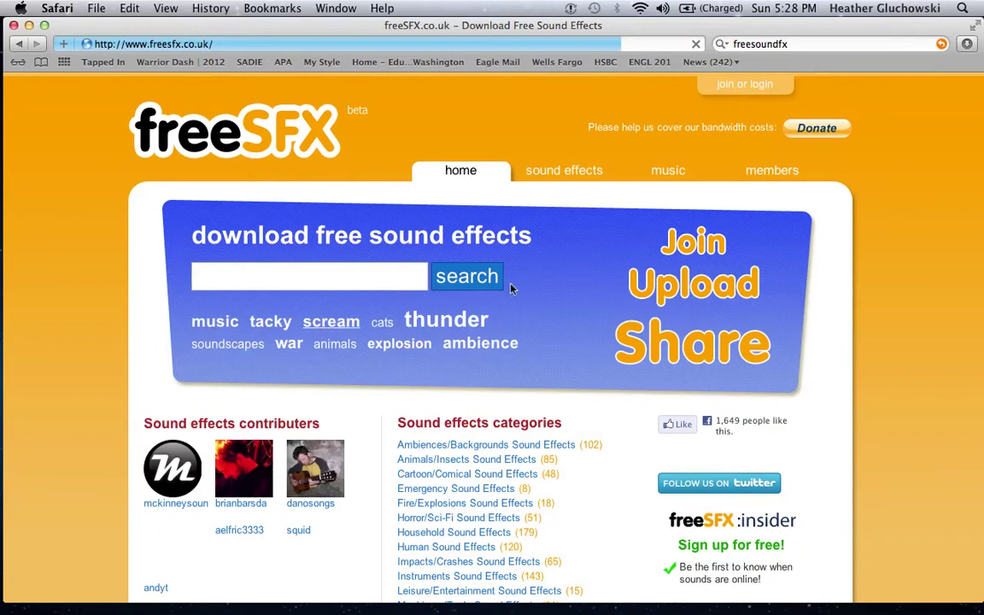
left_click(747, 84)
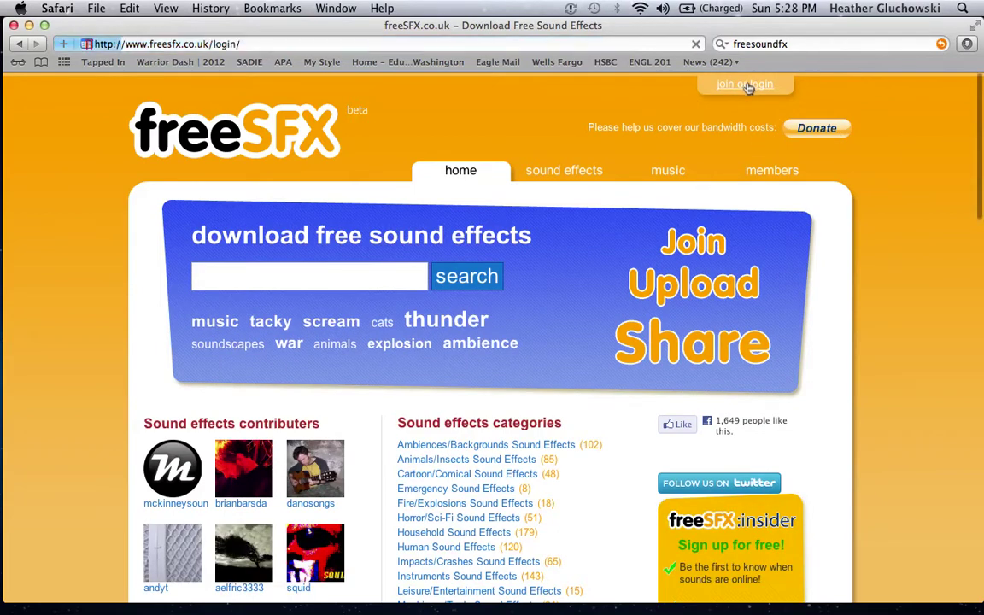
left_click(708, 262)
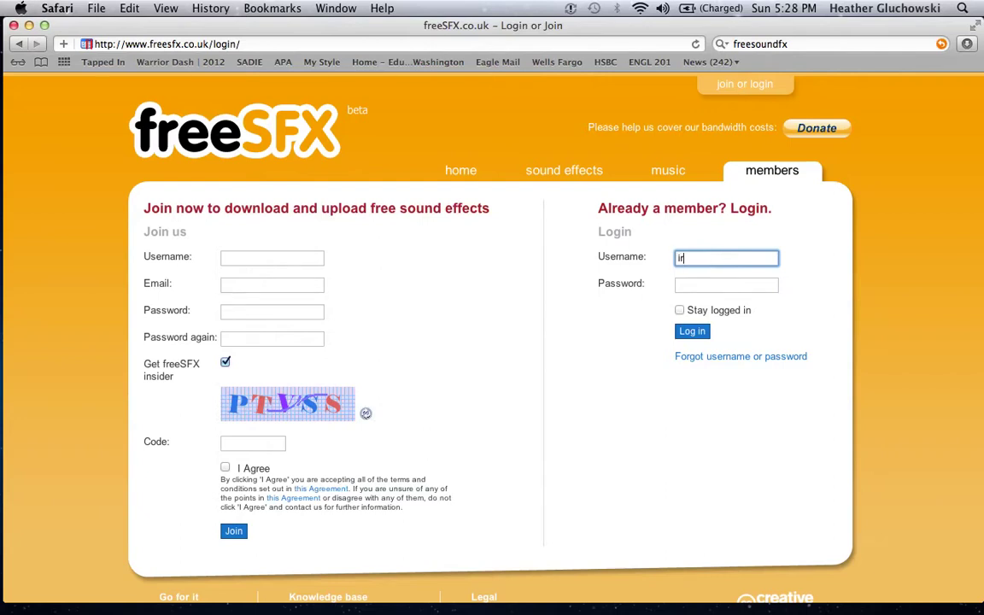
left_click(706, 283)
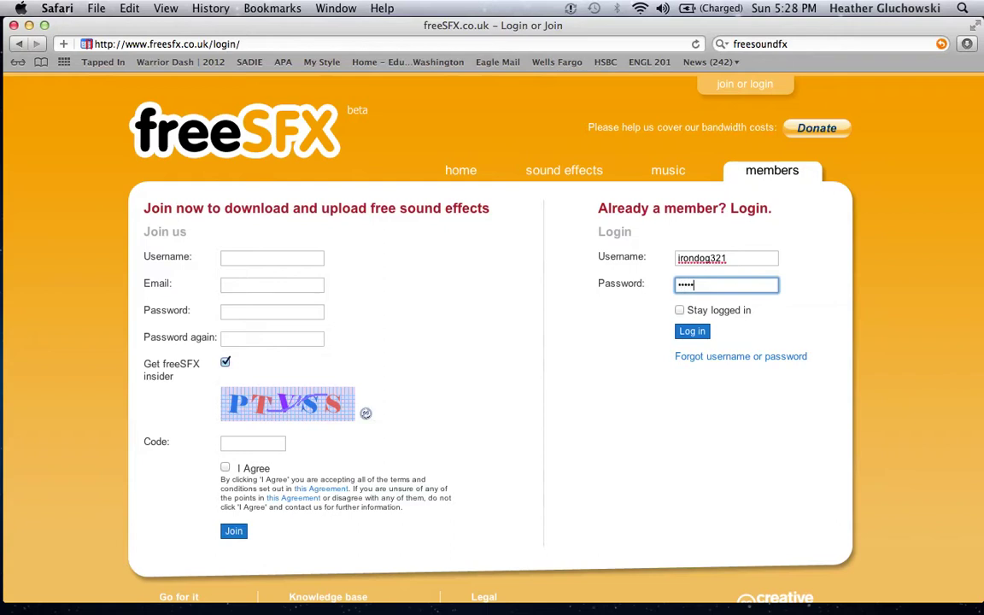
left_click(680, 311)
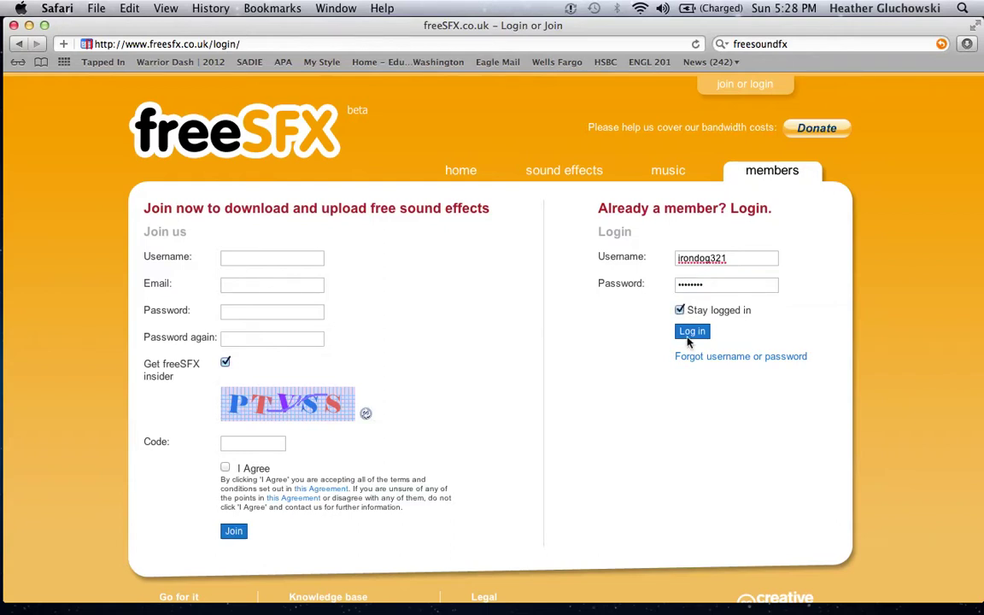
left_click(690, 334)
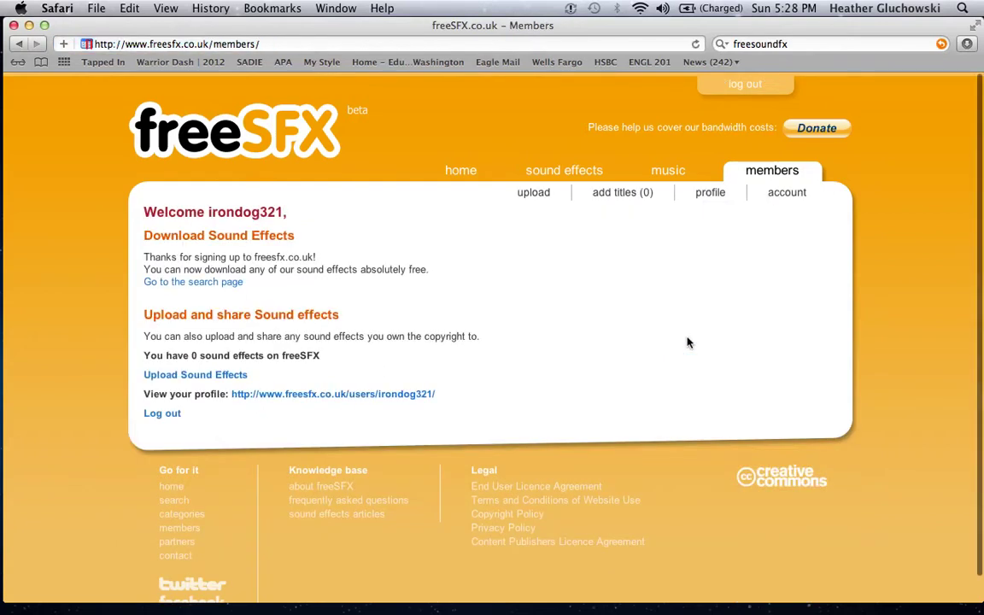
Browse to page 2 of the War/Weapons sound effects category.
left_click(564, 175)
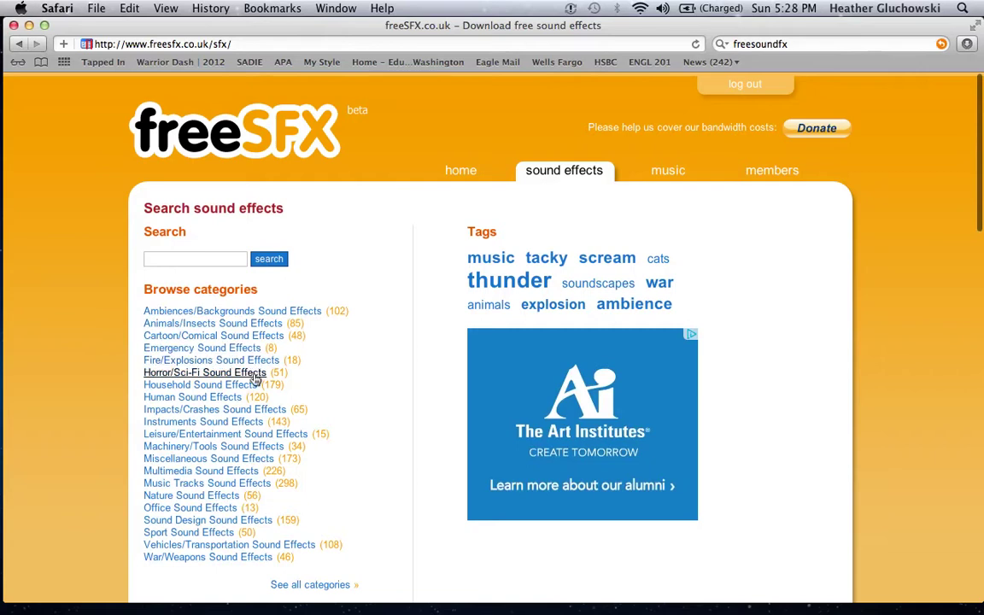
left_click(204, 559)
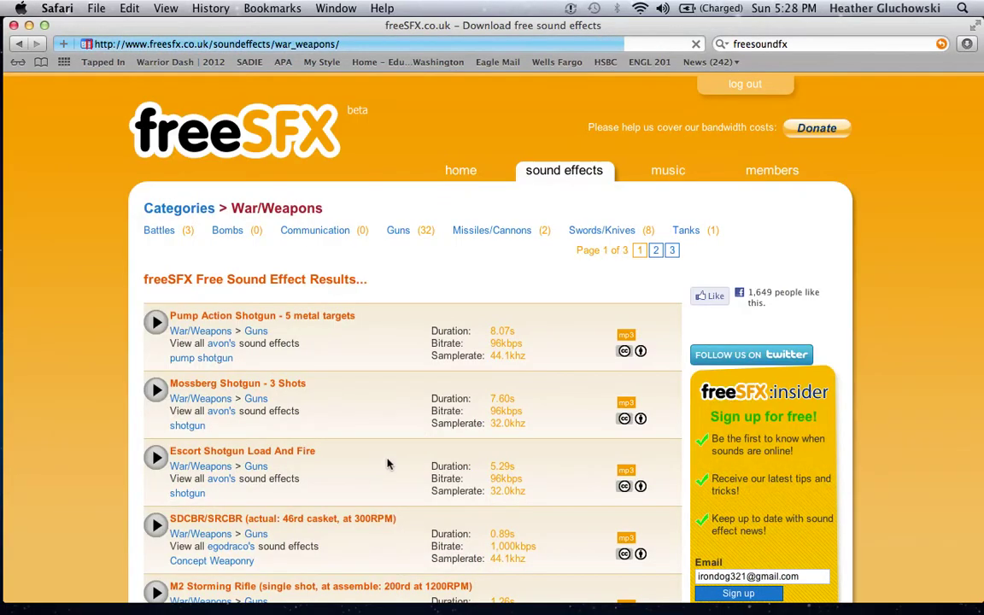
scroll(366, 361, "down", 15)
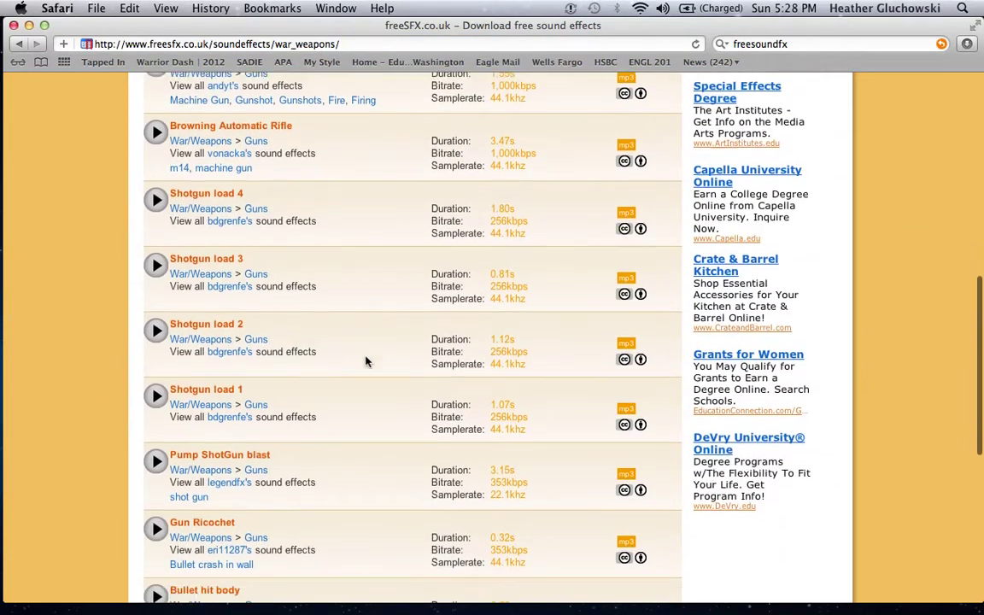
scroll(374, 501, "down", 5)
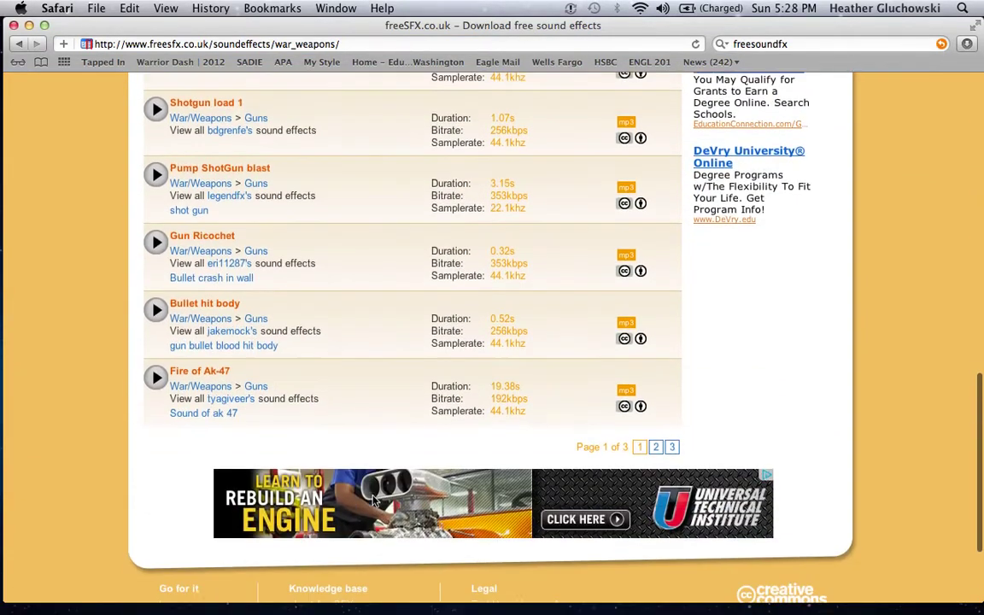
scroll(374, 501, "up", 20)
scroll(373, 501, "down", 1)
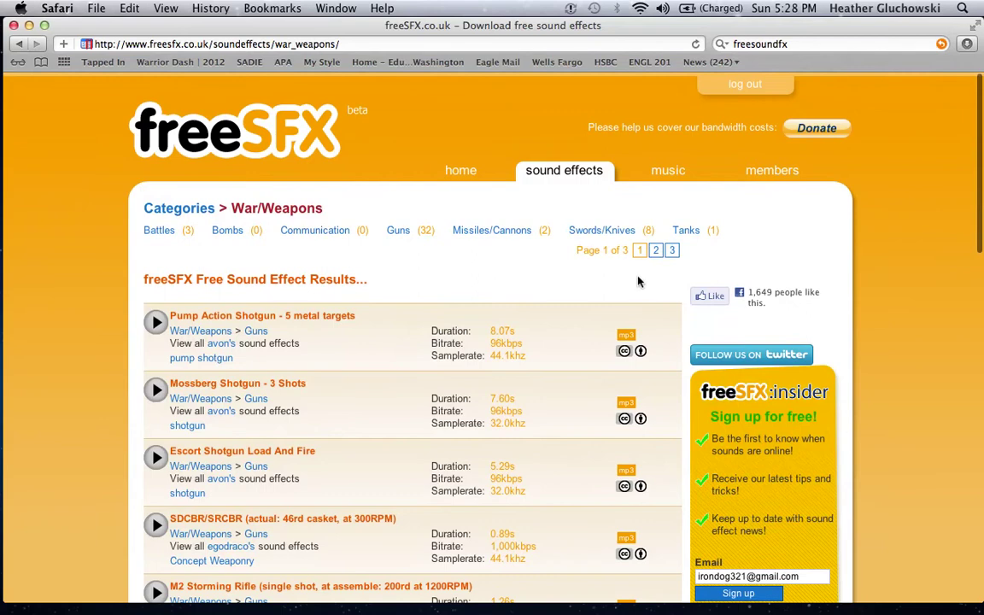
left_click(656, 250)
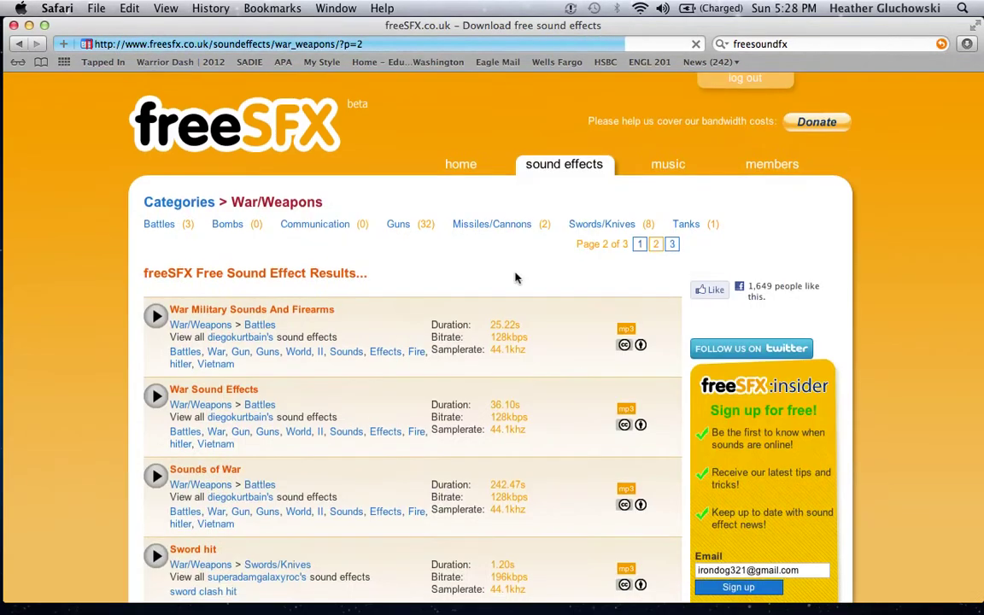
scroll(516, 277, "down", 3)
scroll(516, 276, "down", 7)
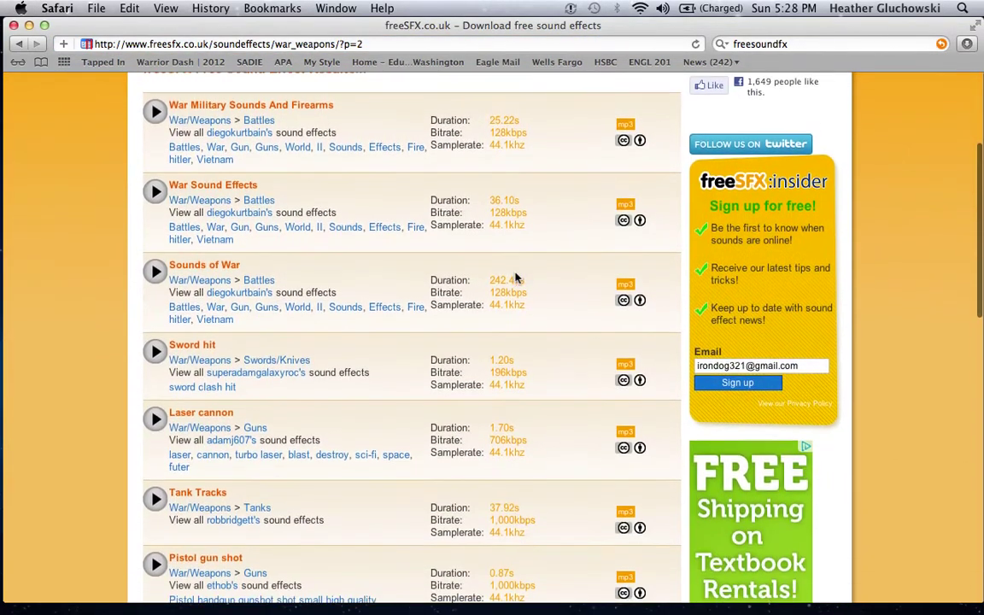
scroll(516, 277, "down", 2)
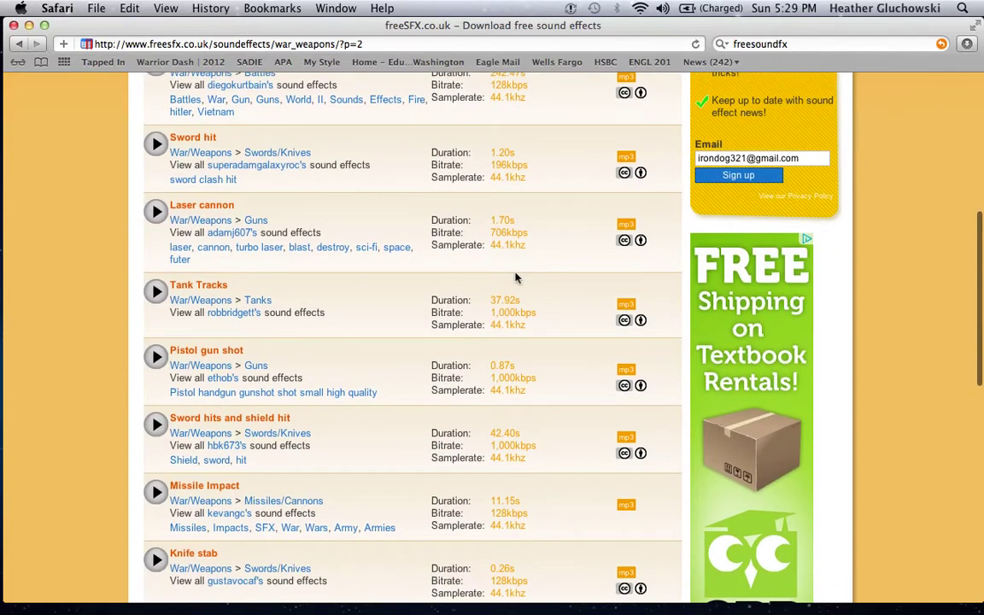
Preview Pistol gun shot, download its mp3 after agreeing to the licence, and close Safari.
key("XF86AudioRaiseVolume")
left_click(157, 358)
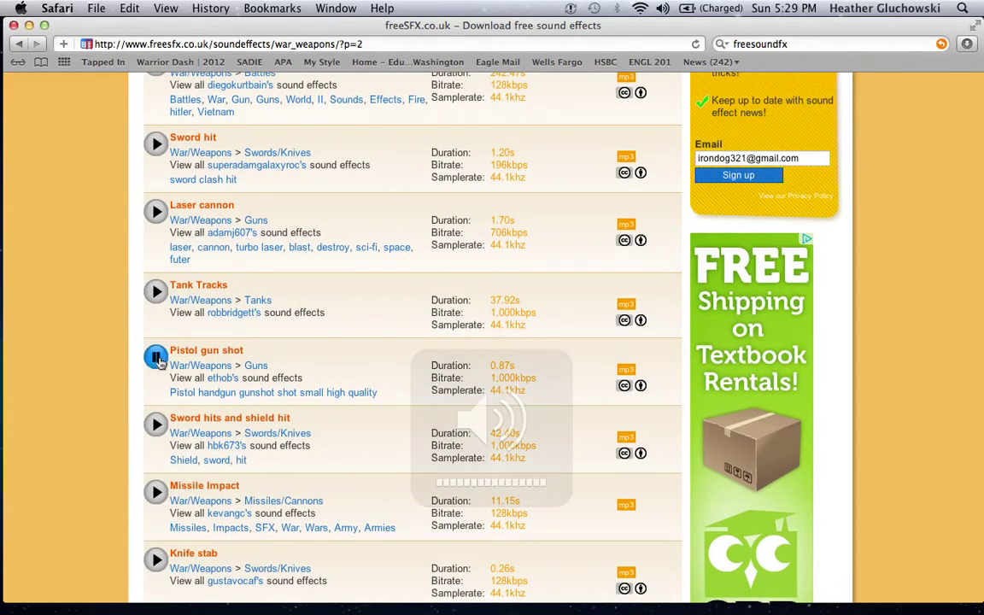
left_click(625, 369)
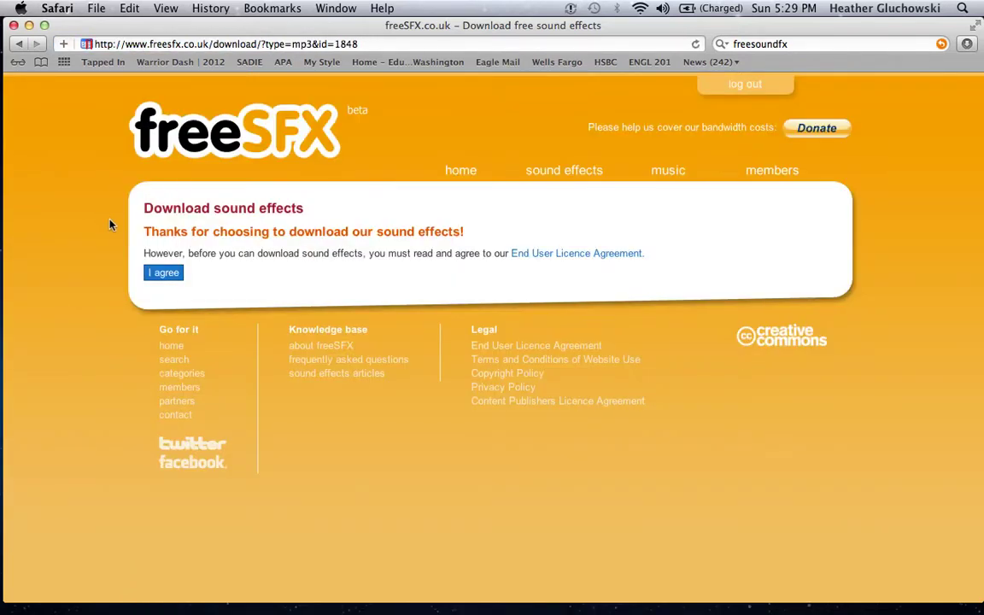
left_click(164, 277)
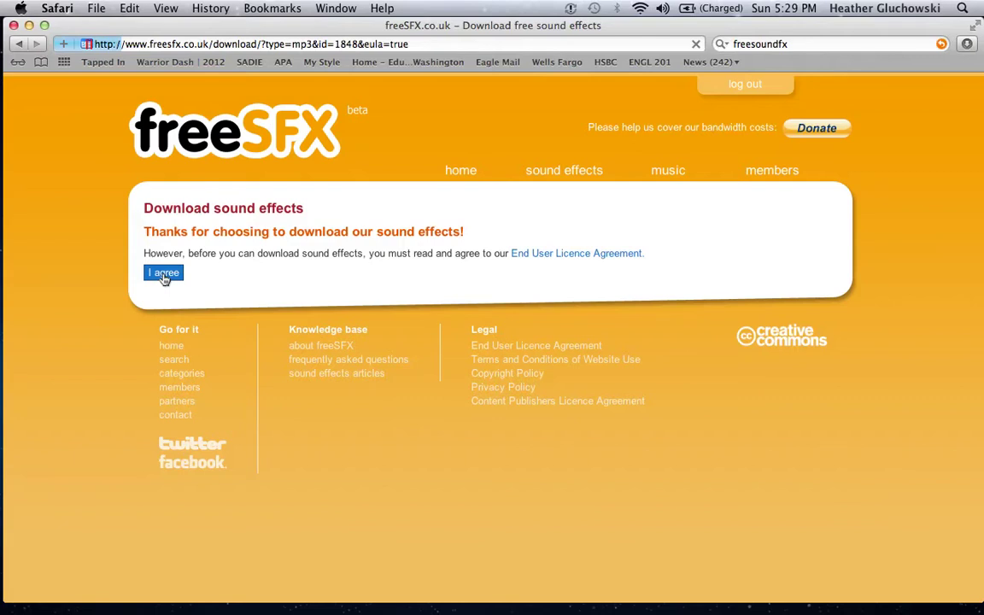
left_click(13, 24)
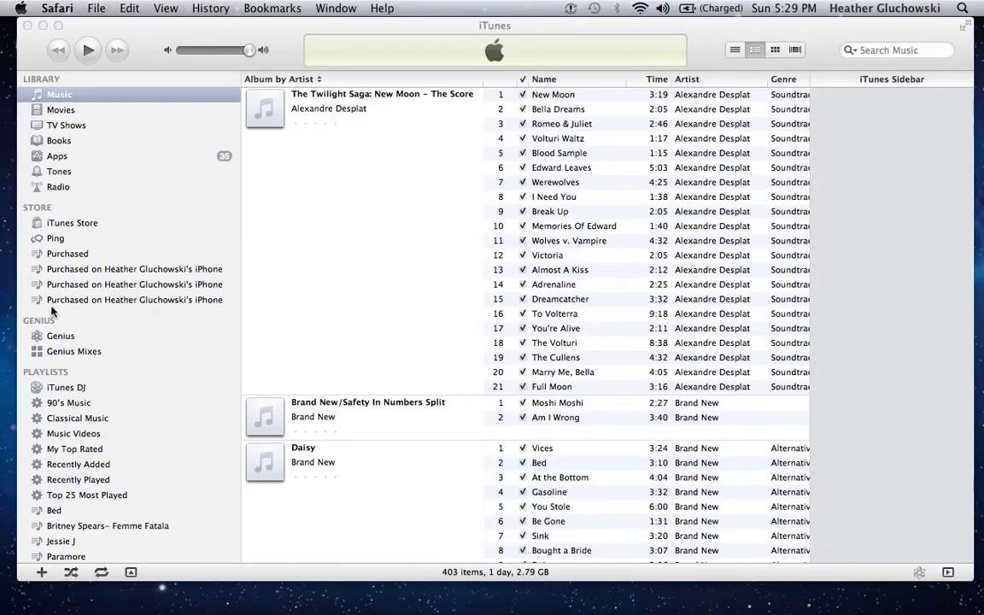
Close iTunes and launch iMovie through a Spotlight search for 'i'.
left_click(27, 25)
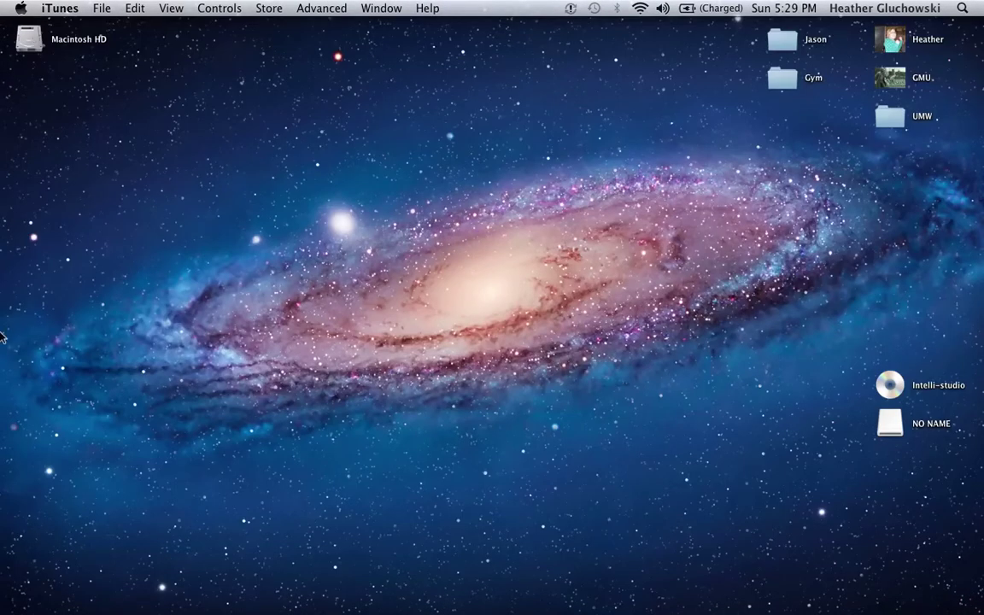
mouse_move(3, 396)
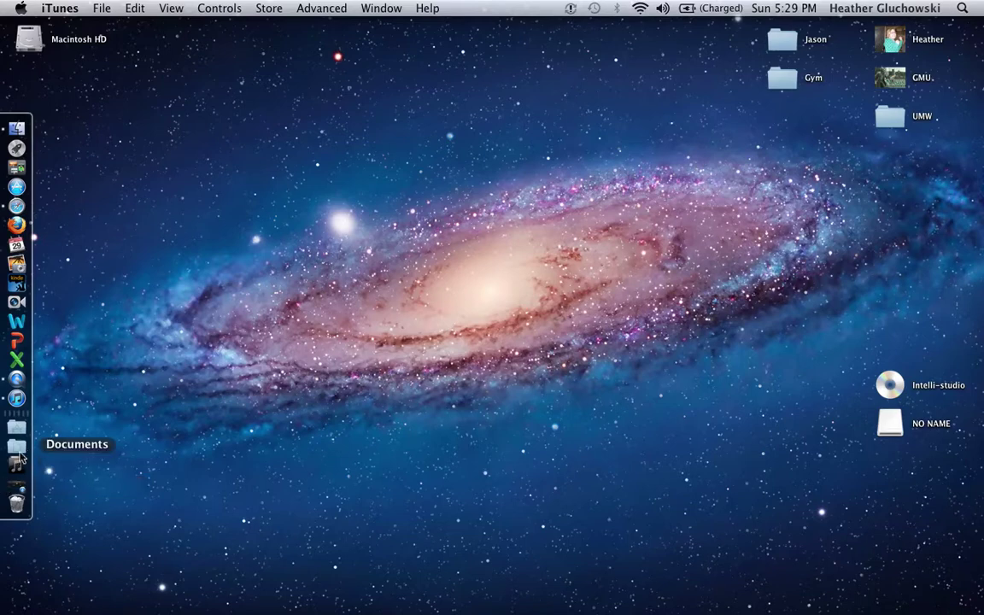
key("super+space")
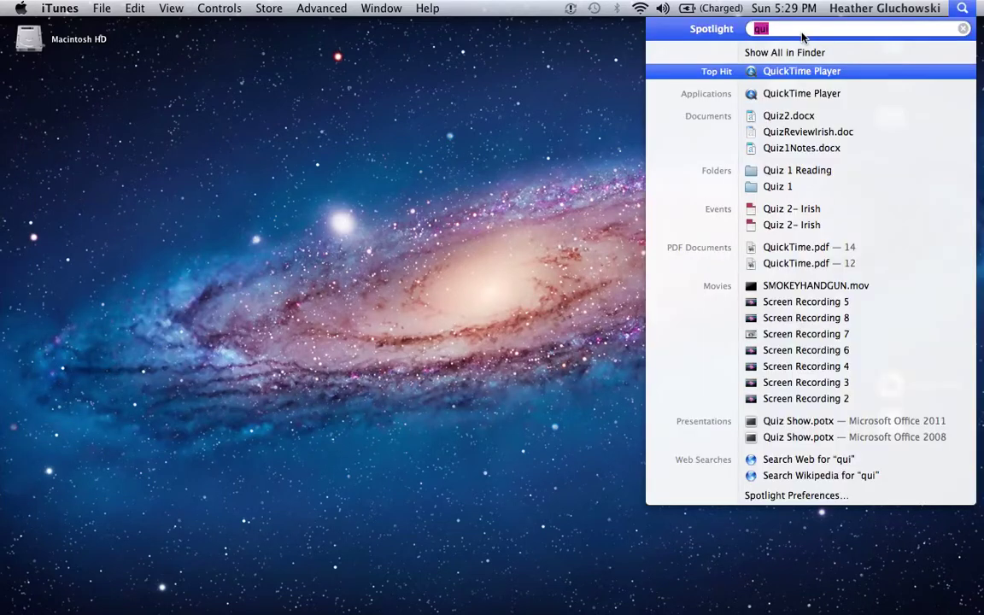
key("BackSpace")
type("i")
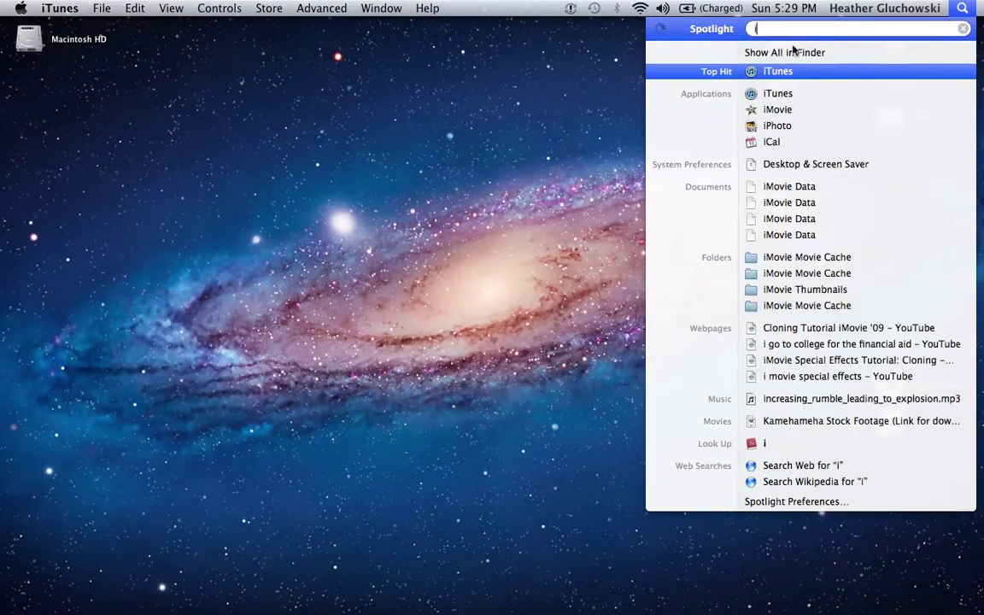
left_click(787, 110)
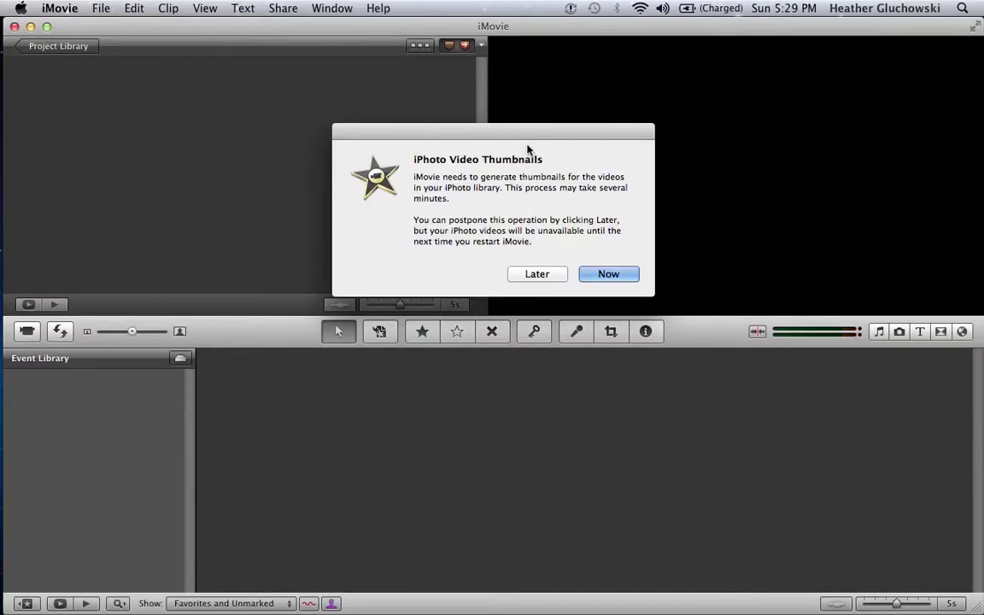
Choose Later for iPhoto video thumbnails and select the webcam clip in the clone project.
left_click(537, 274)
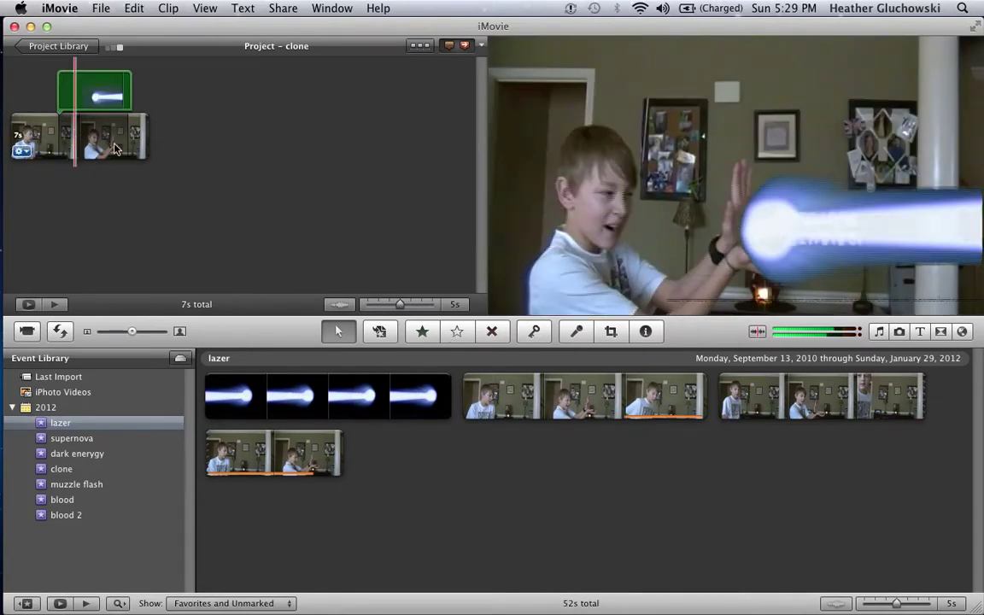
left_click(83, 140)
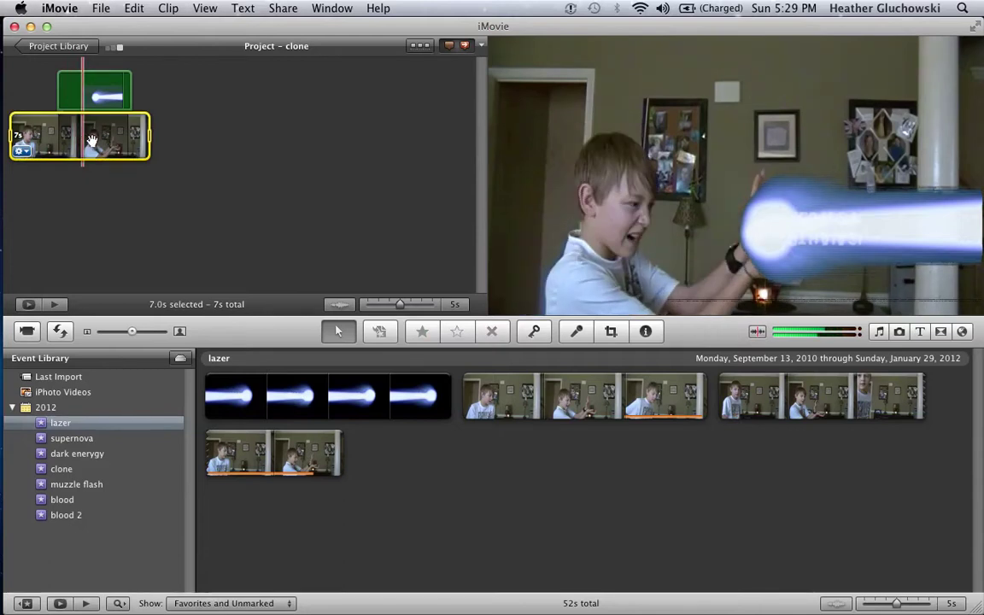
Create a new event in the library from the File menu.
key("i")
left_click(102, 9)
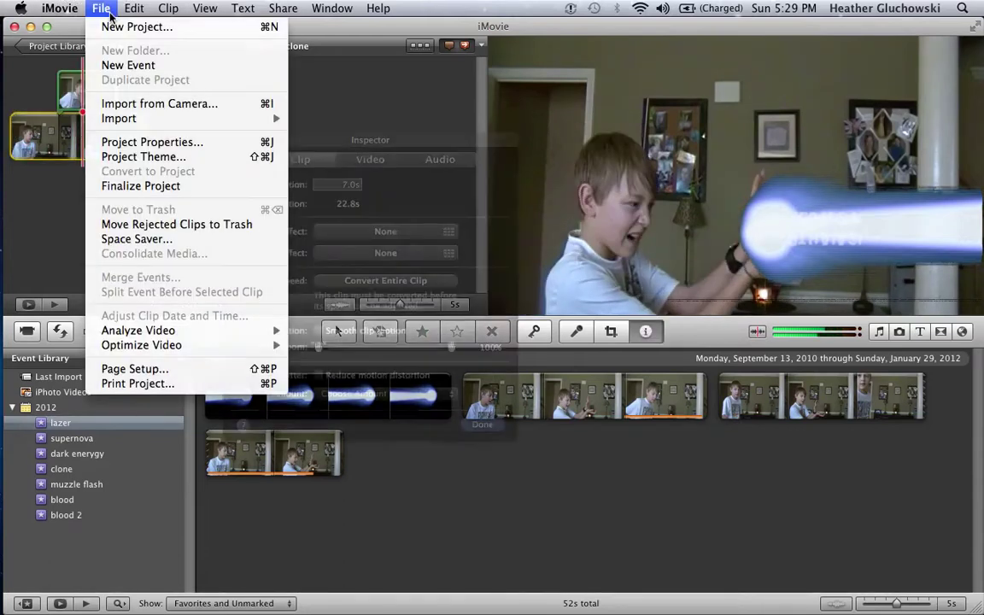
left_click(102, 9)
left_click(107, 10)
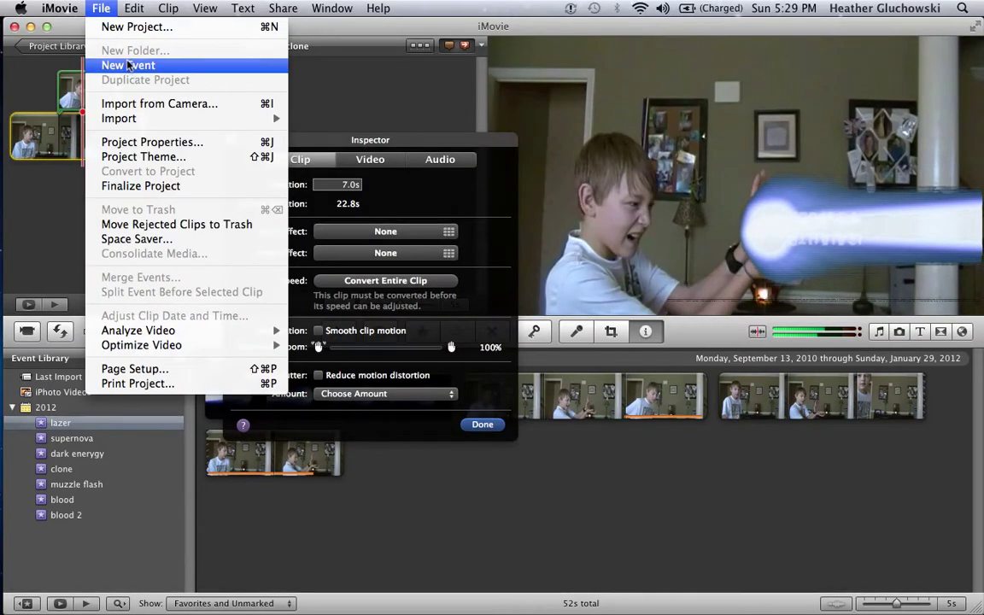
left_click(116, 64)
Create a new project named 'muzzle flash'.
left_click(110, 12)
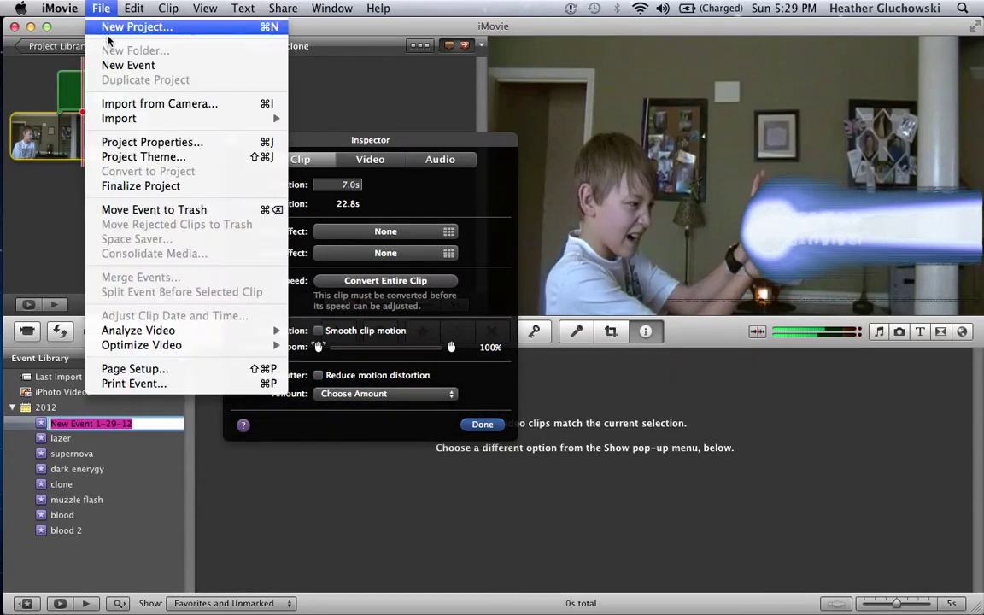
left_click(116, 26)
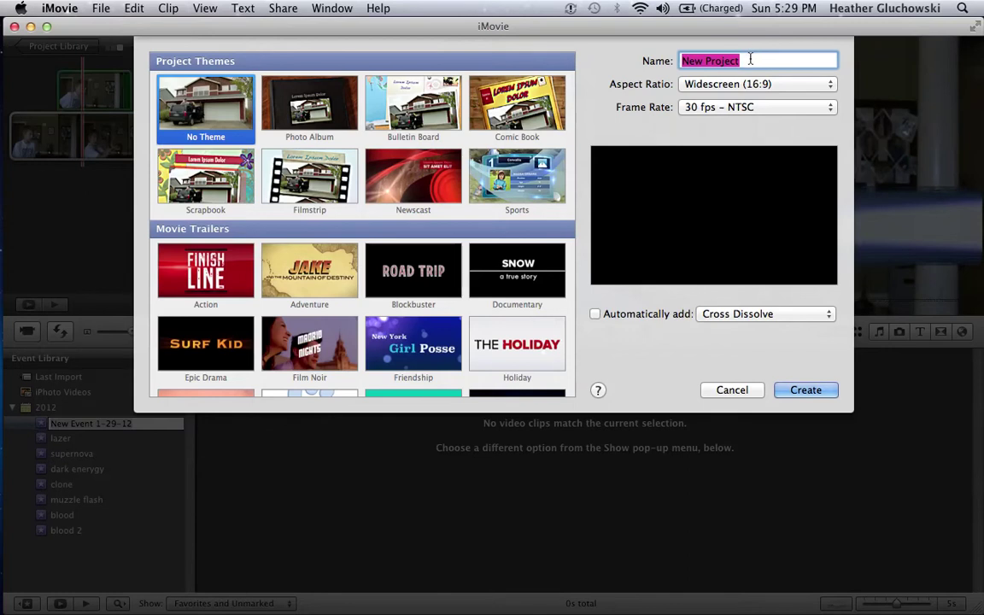
type("muzz")
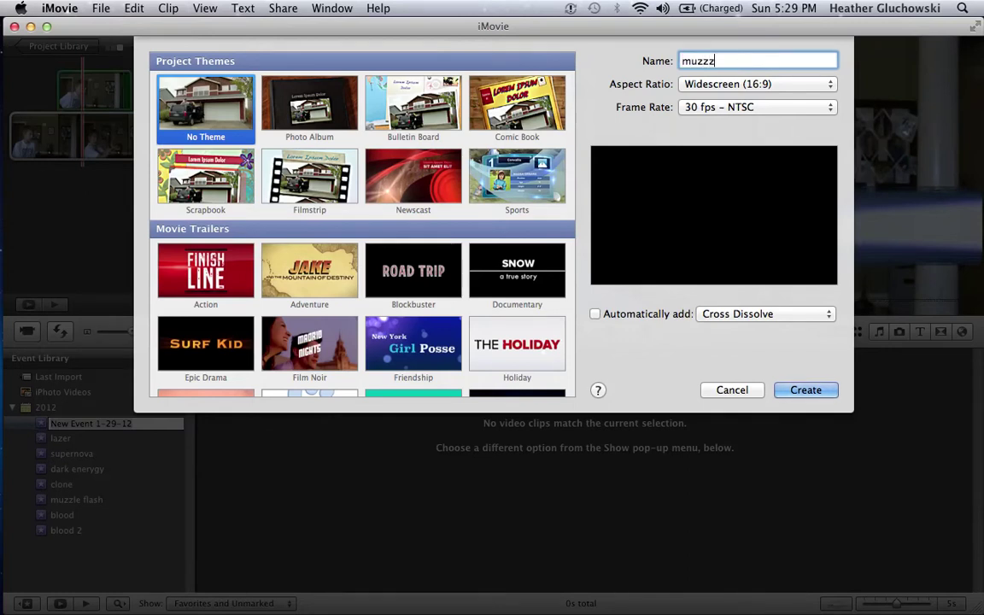
type("le")
type("ash")
left_click(793, 392)
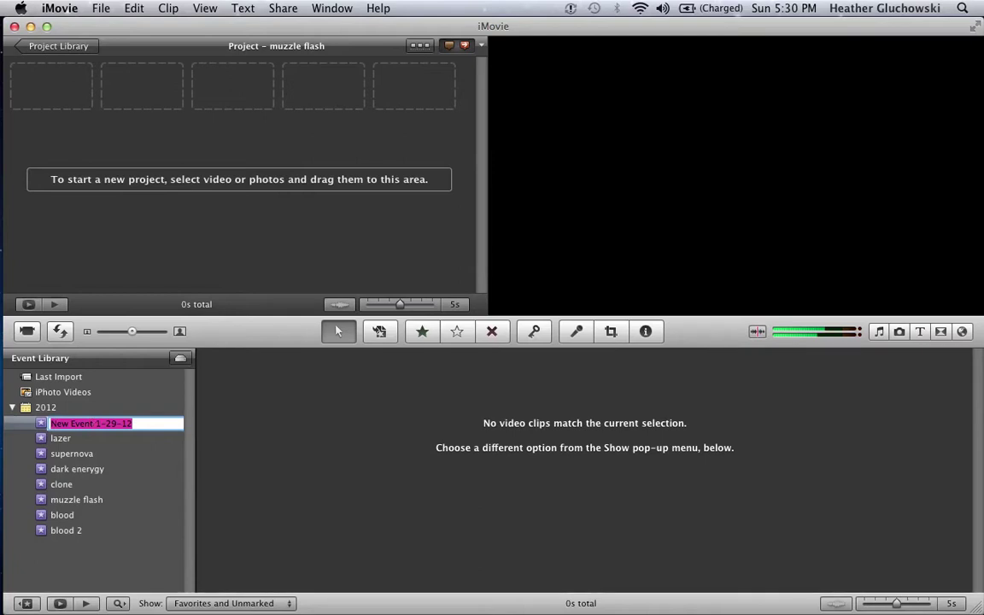
Name the new event 'muzzle flash' and bring up the camera import window.
type("muzzle fl")
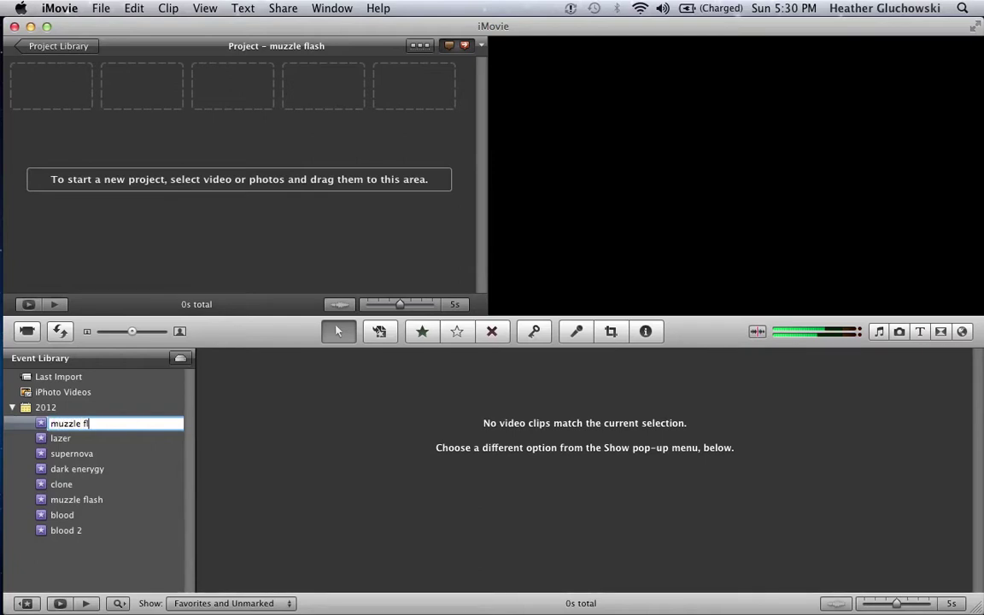
type("ash")
key("Return")
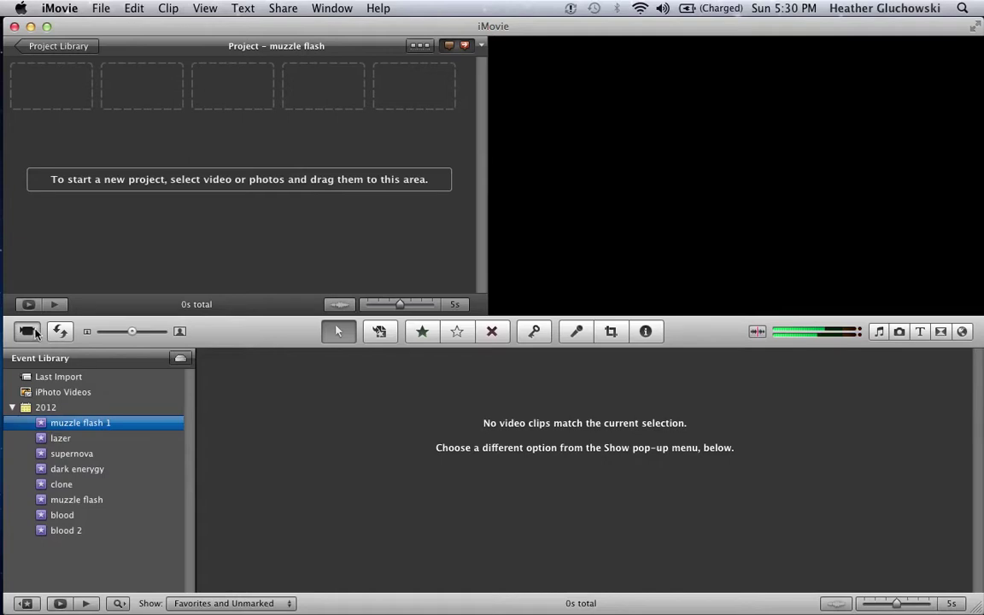
left_click(28, 332)
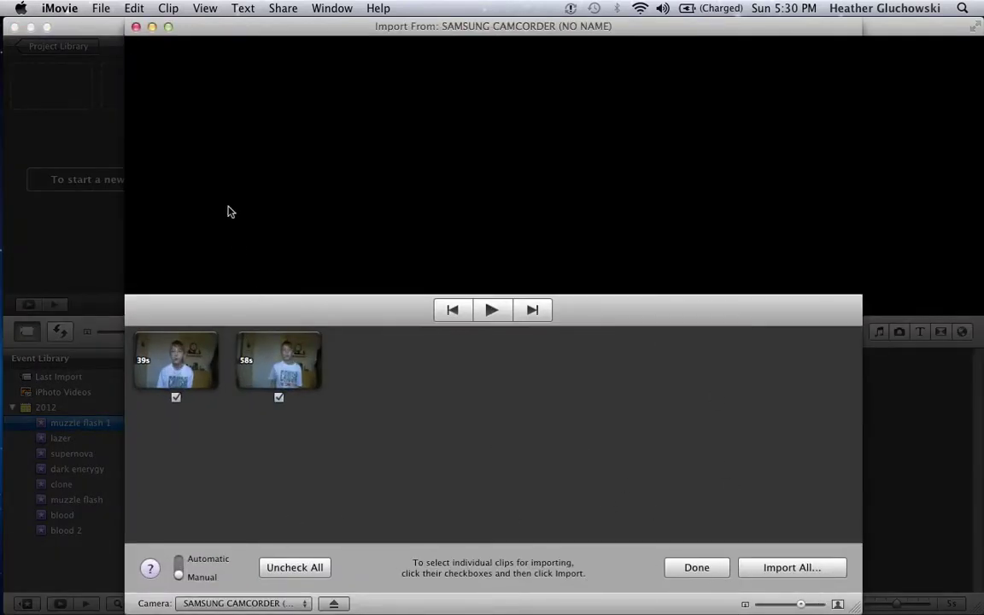
Close the camcorder import window, reopen camera import, and switch the source to FaceTime HD Camera.
left_click(136, 28)
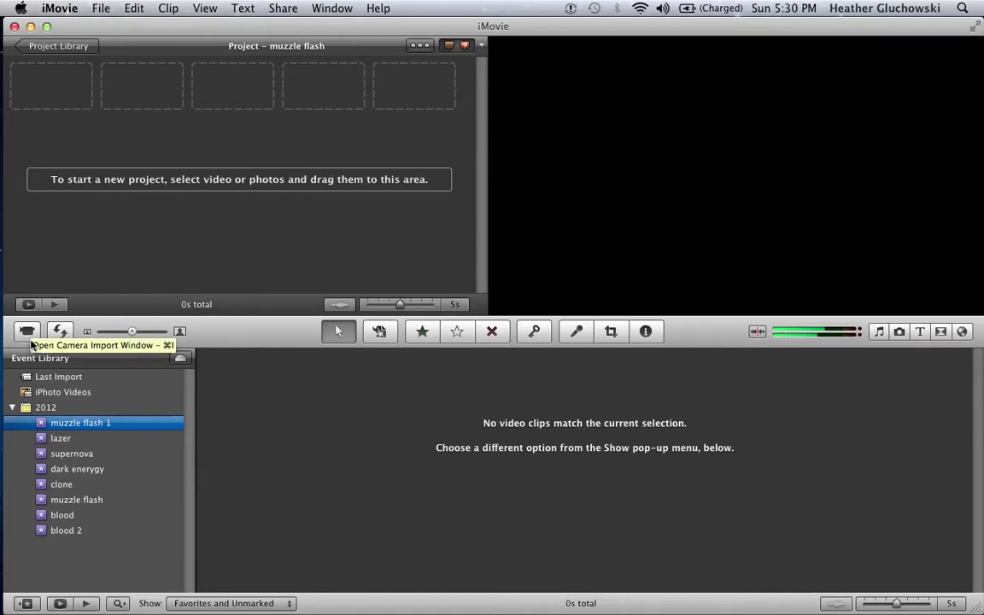
left_click(29, 331)
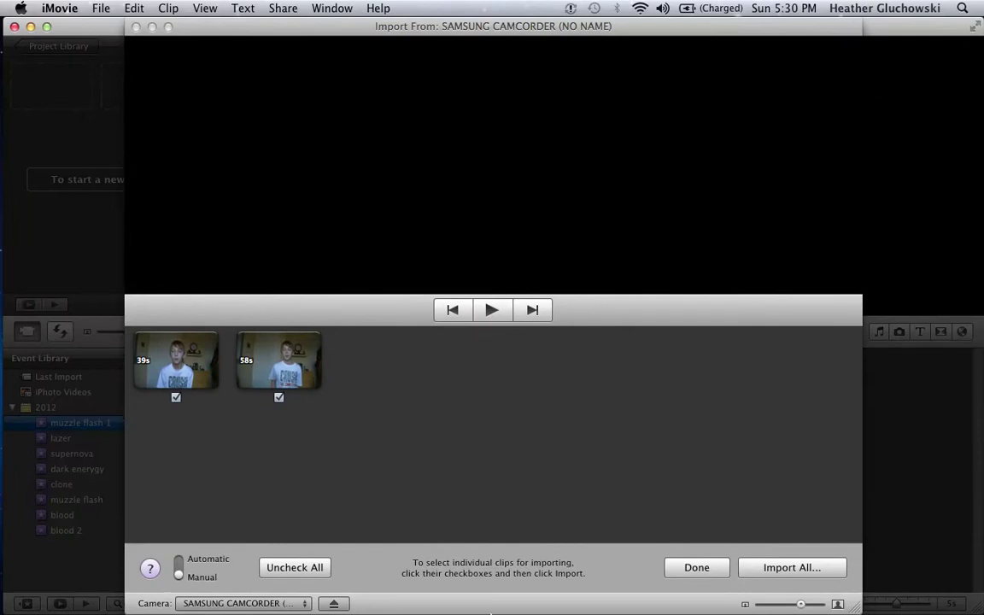
left_click(290, 603)
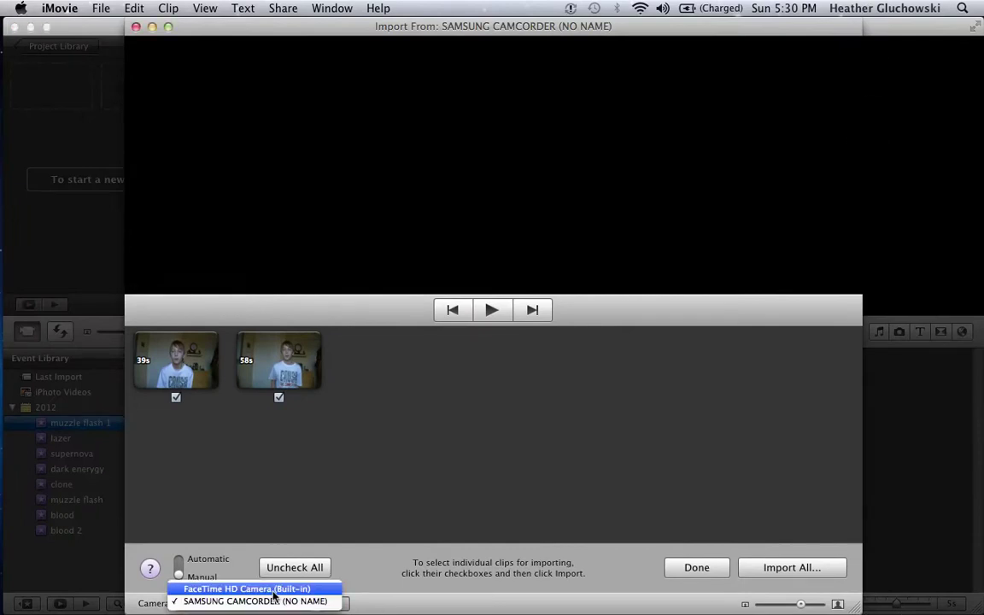
left_click(282, 602)
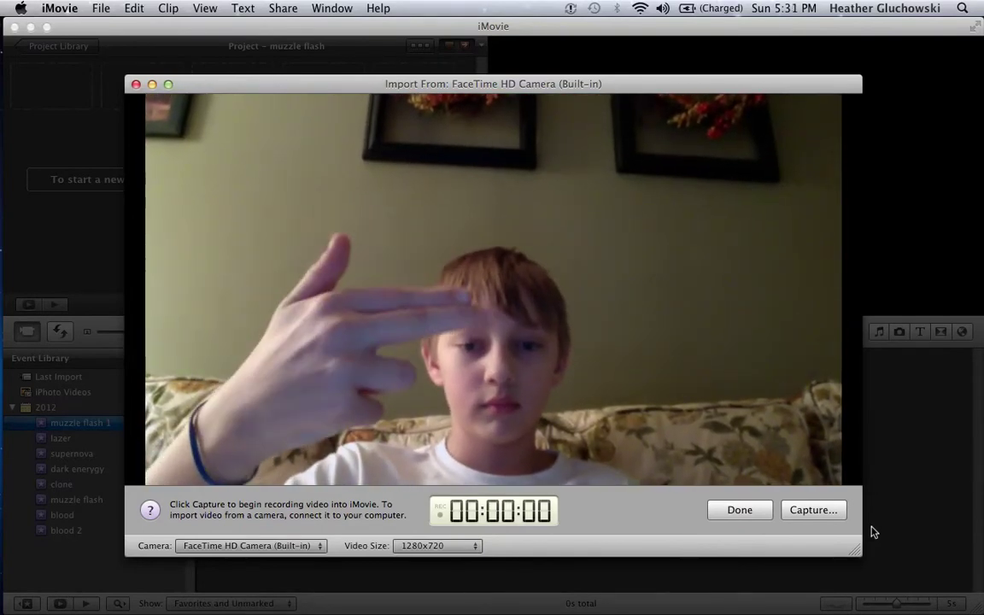
Return to the webcam window, record a 4.2-second clip into 'muzzle flash 1', and close it.
key("ctrl+Up")
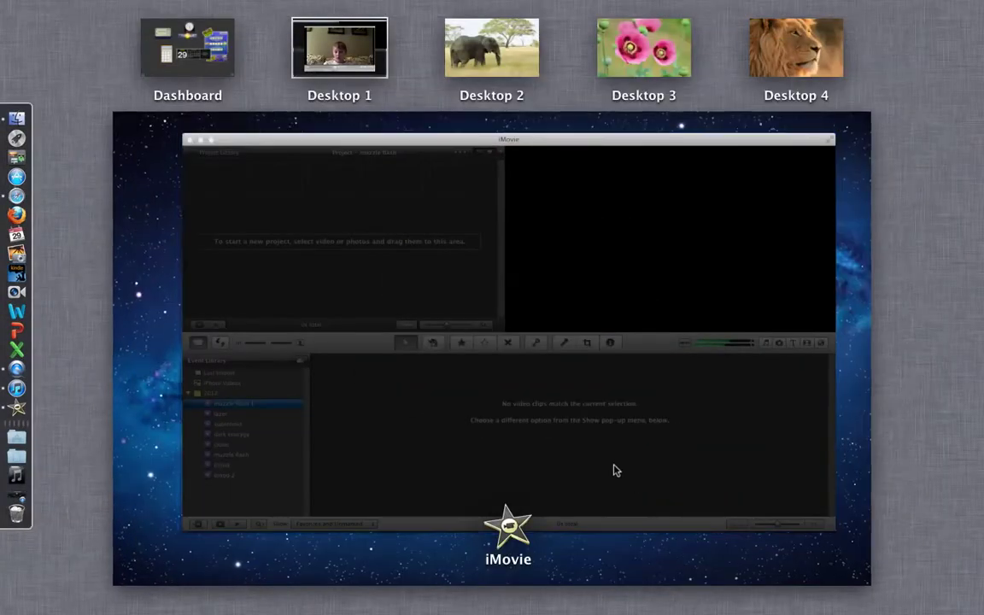
left_click(617, 470)
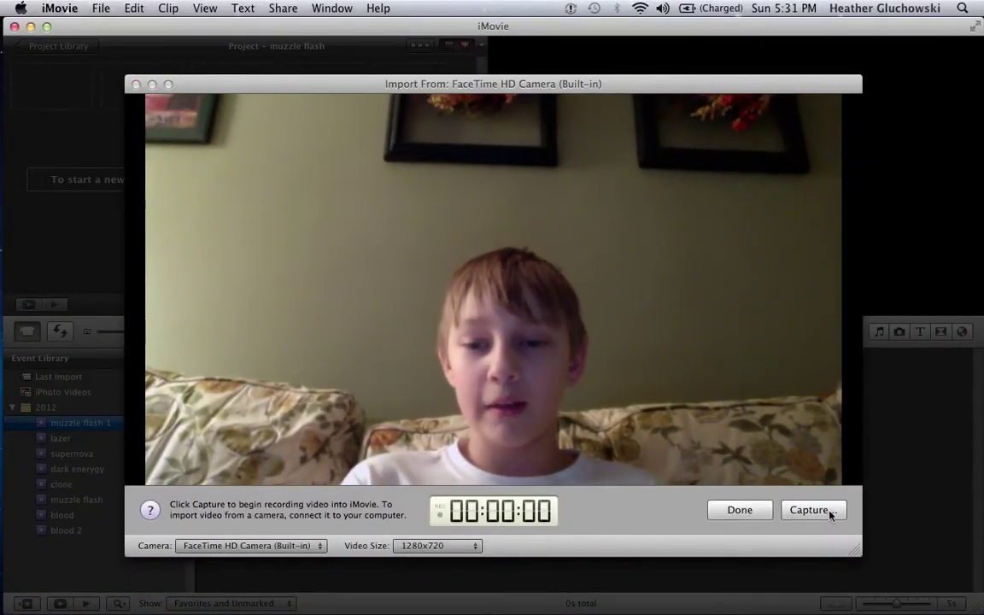
left_click(810, 510)
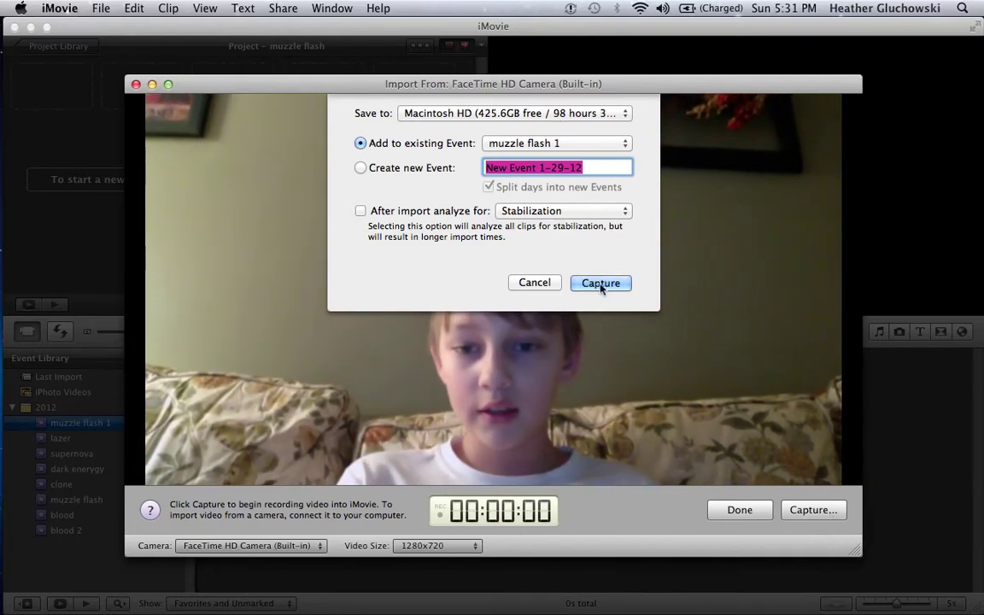
left_click(601, 285)
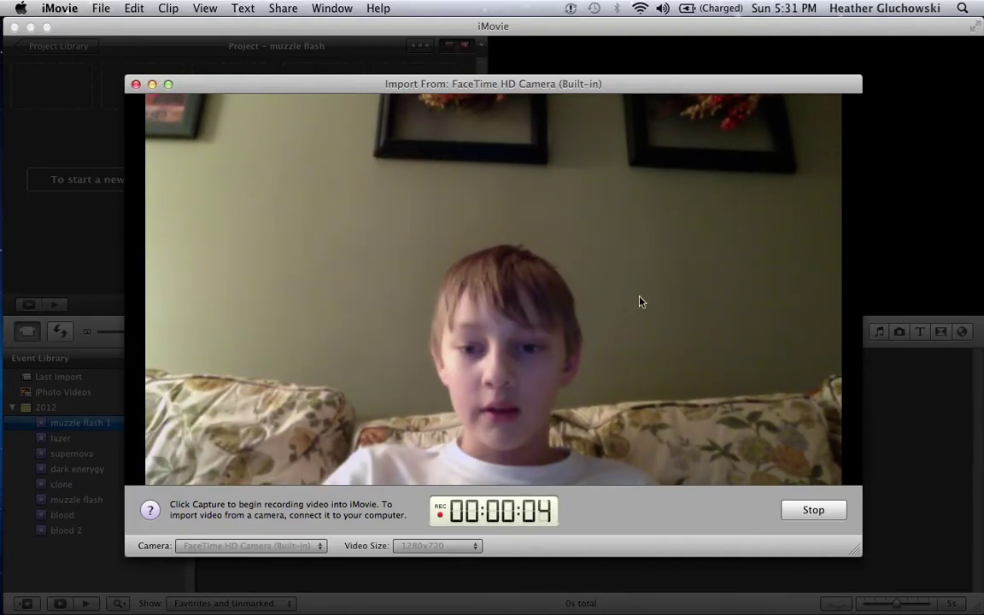
left_click(812, 511)
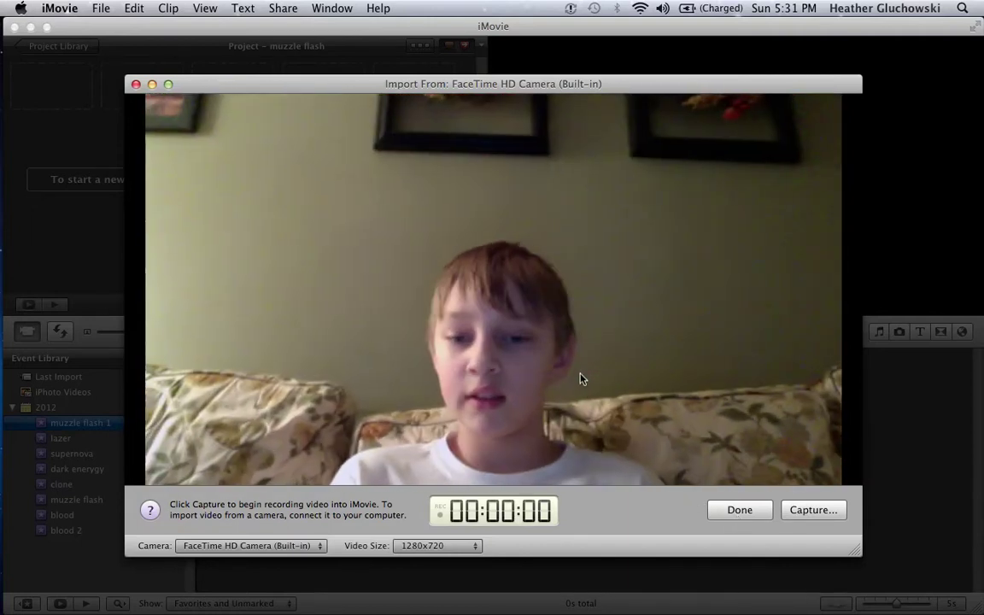
left_click(713, 510)
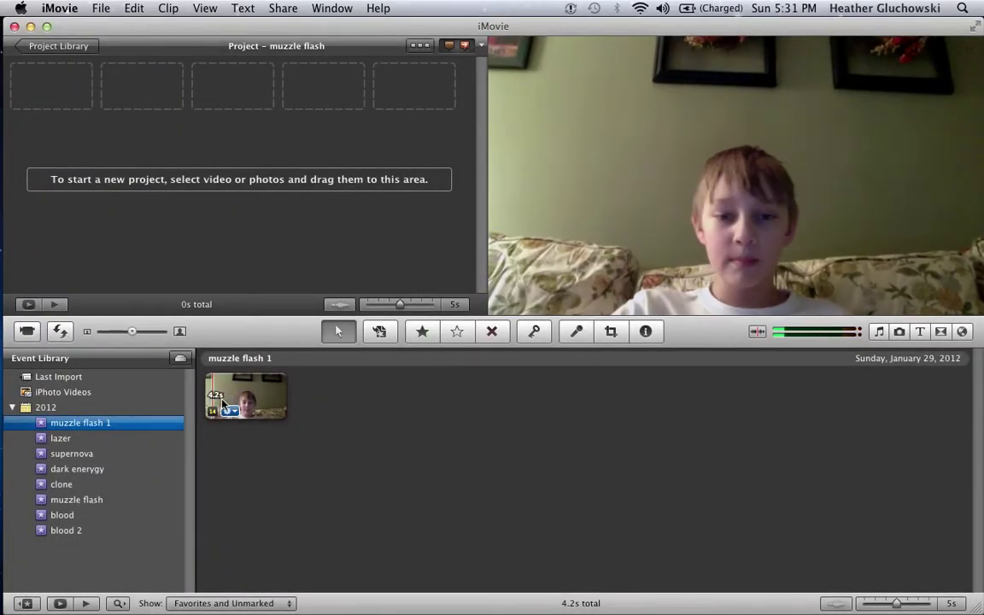
Drag the new 4.2-second webcam clip into the 'muzzle flash' project.
left_click(244, 398)
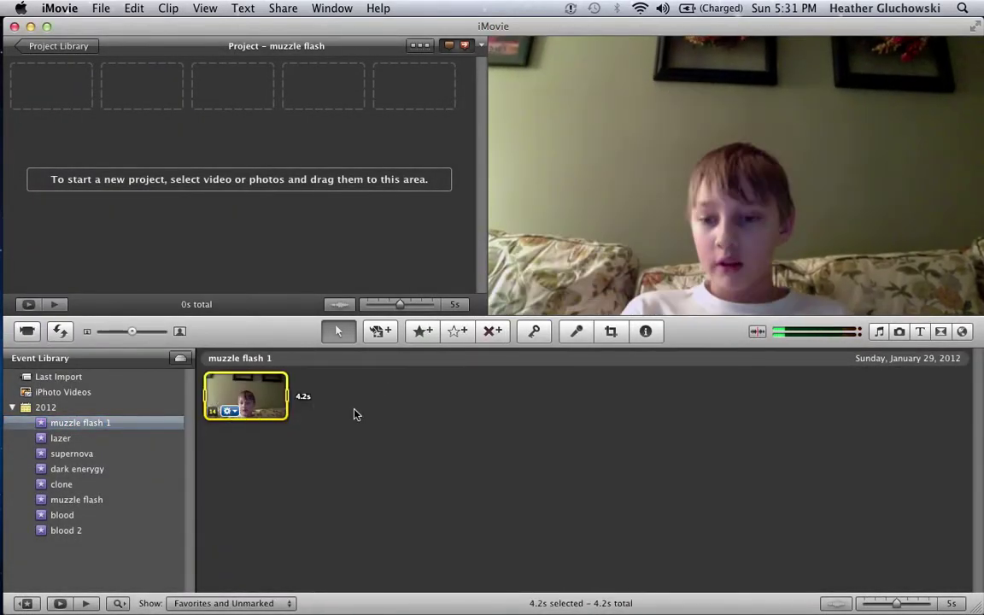
left_click_drag(243, 404, 229, 90)
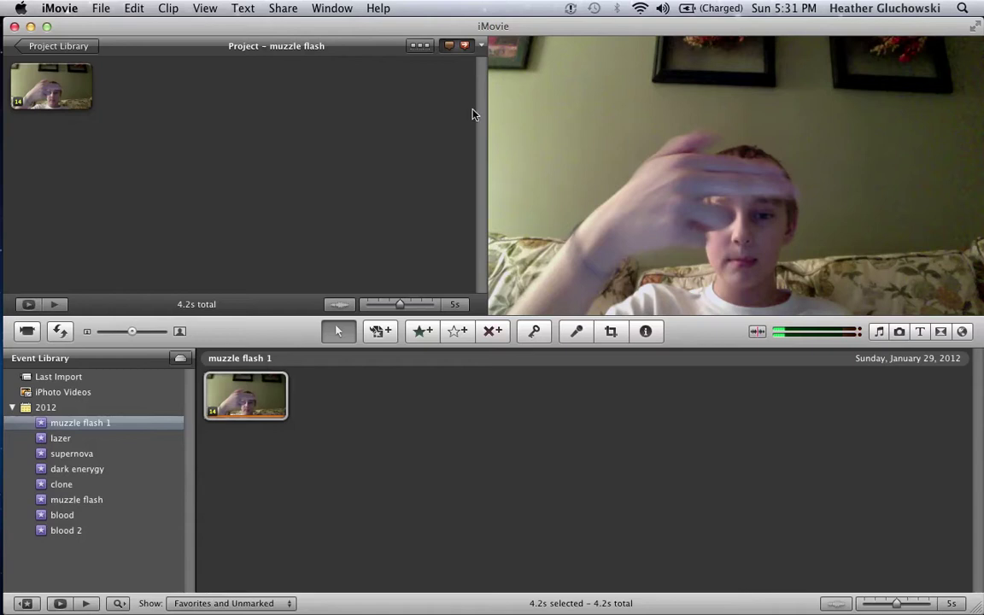
left_click(67, 11)
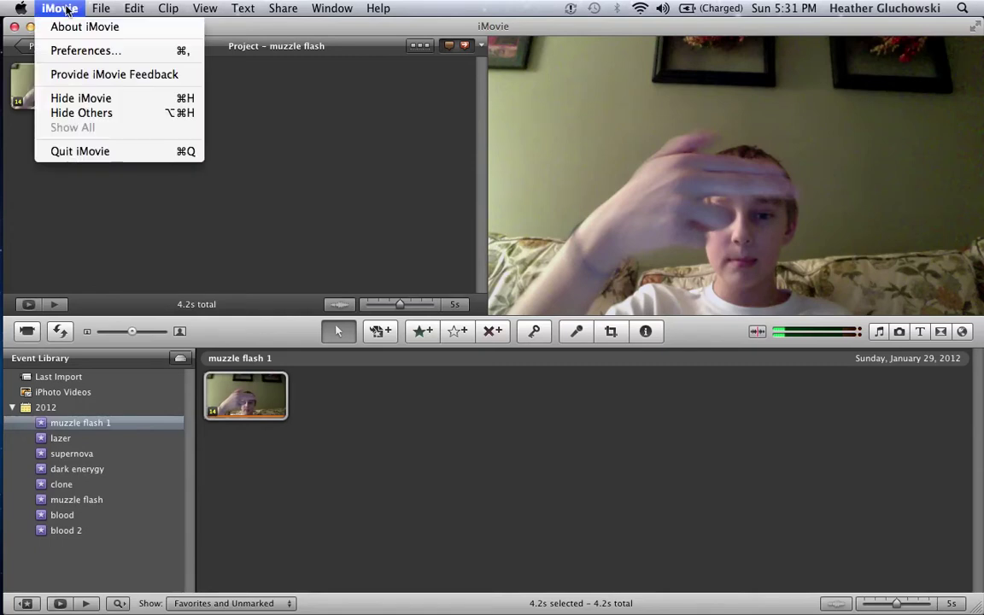
left_click(67, 50)
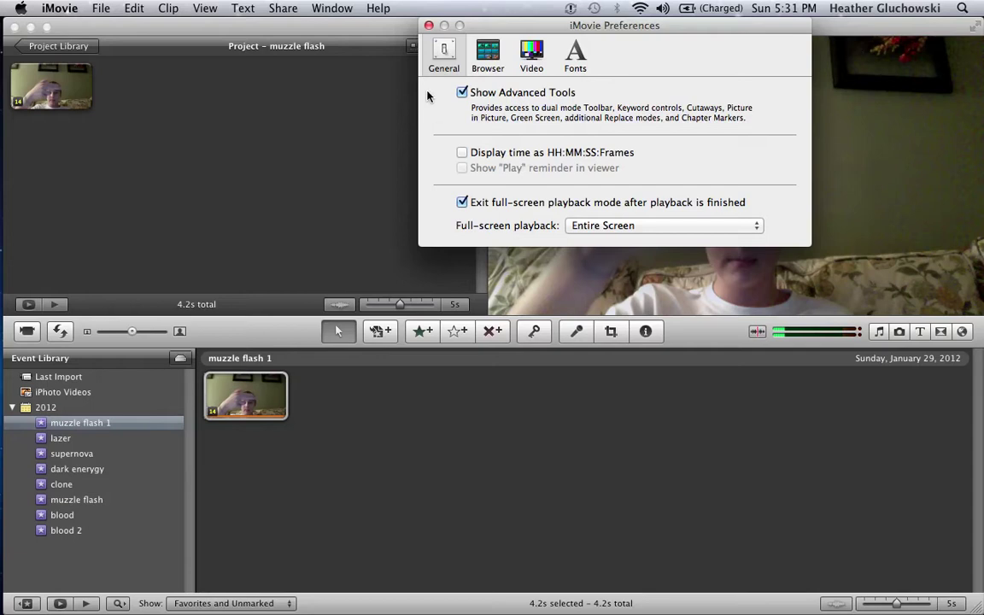
left_click(429, 25)
left_click(101, 7)
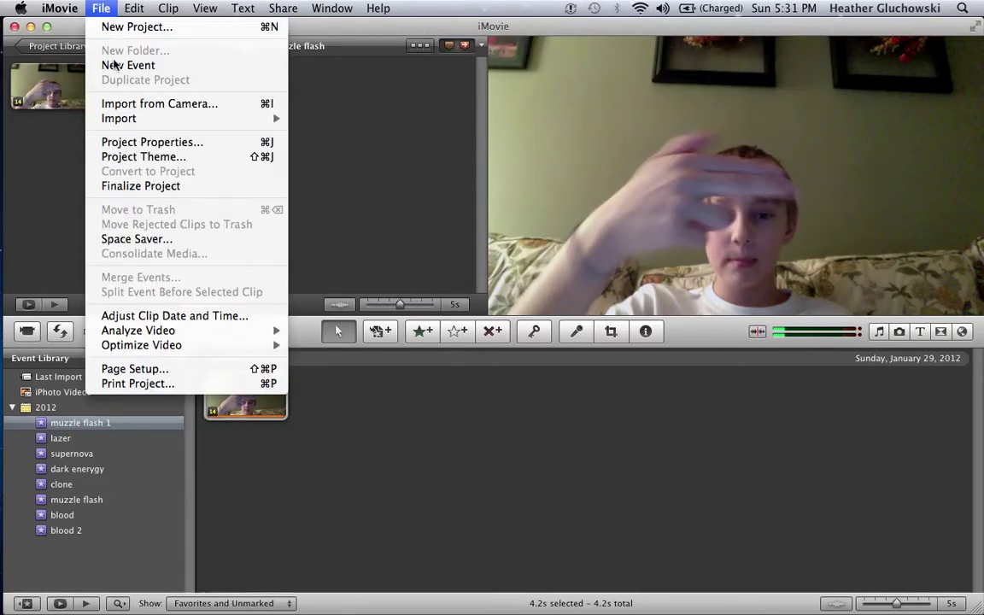
Import SMOKEYHANDGUN.mov from All My Files into the 'muzzle flash 1' event.
mouse_move(130, 121)
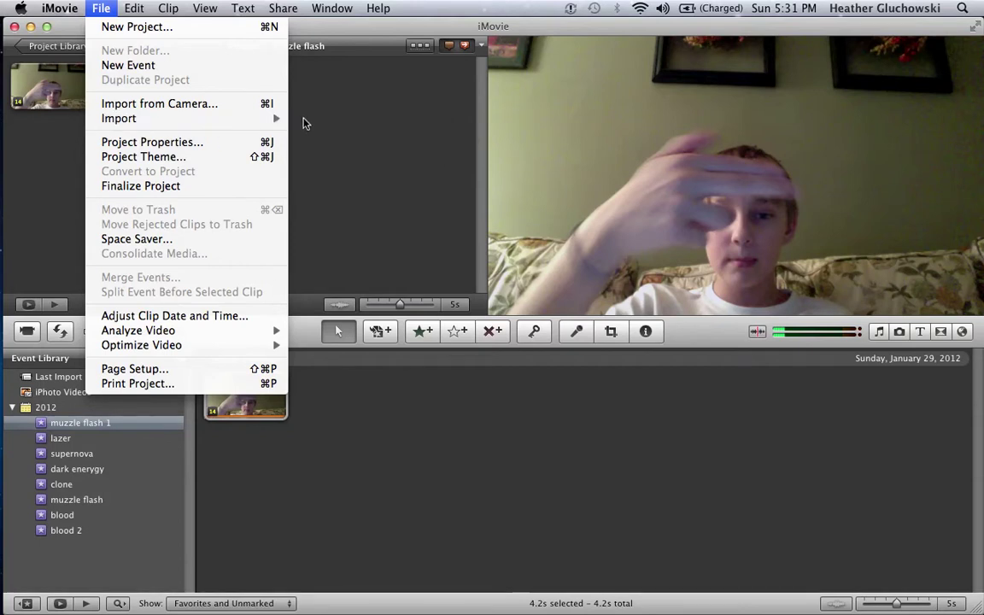
mouse_move(256, 118)
left_click(330, 118)
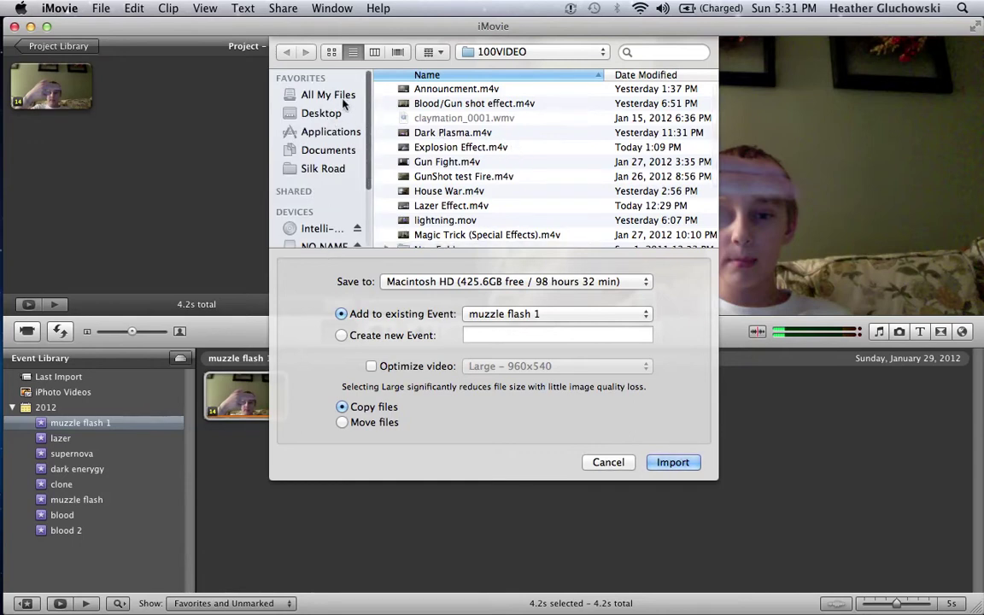
left_click(343, 99)
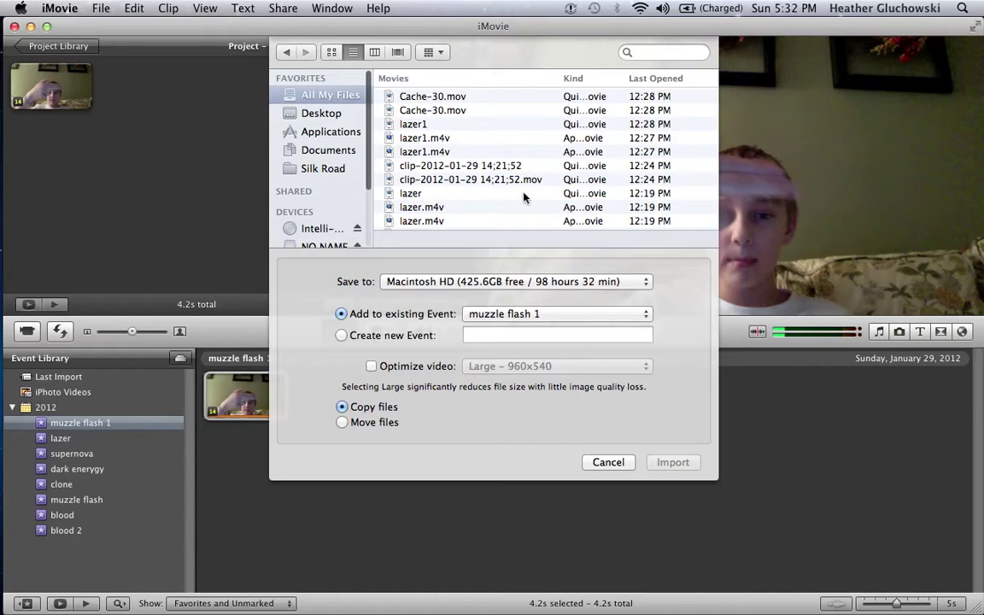
scroll(524, 198, "down", 5)
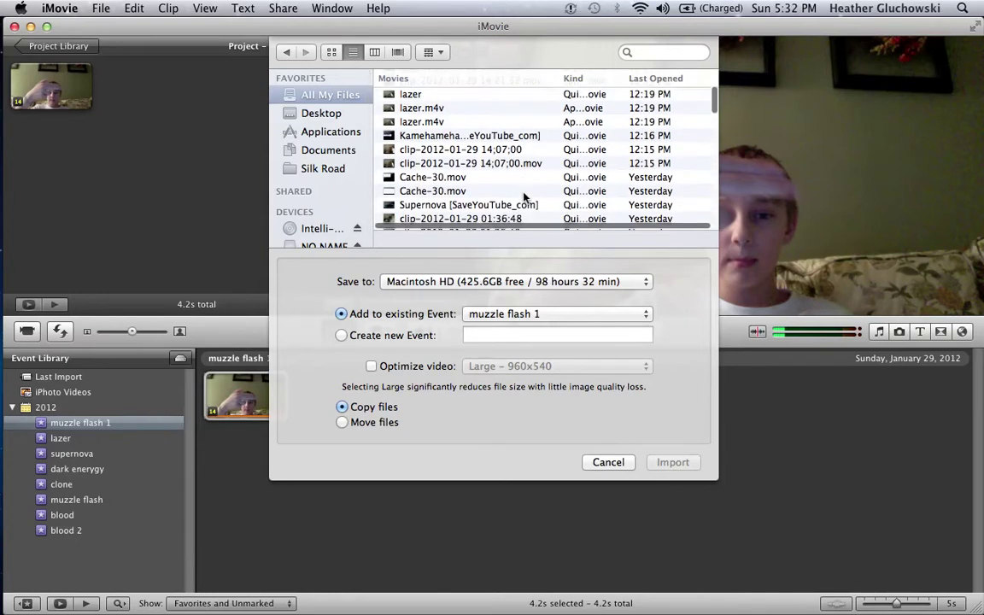
scroll(524, 197, "down", 3)
scroll(525, 197, "down", 5)
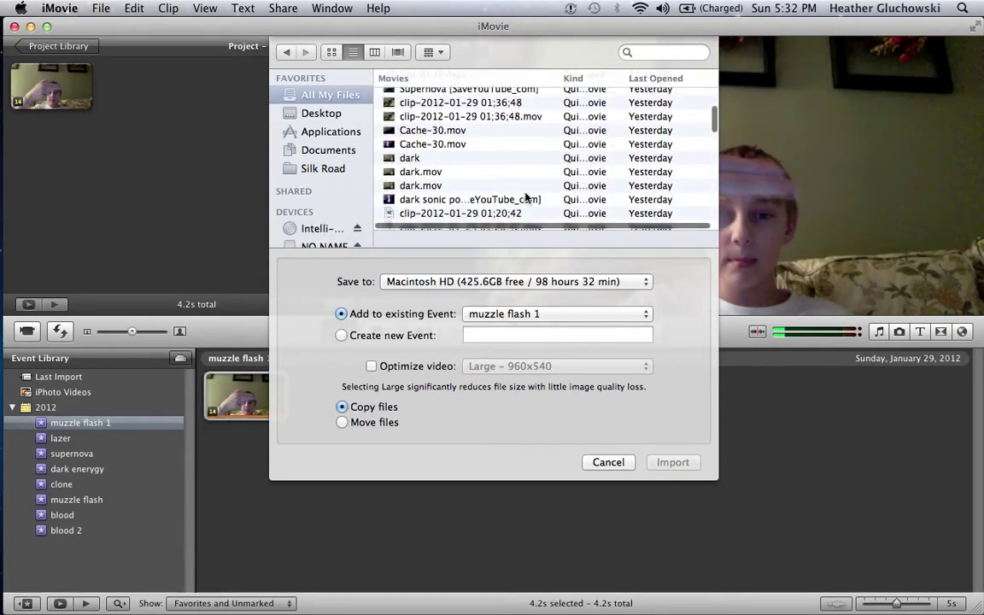
scroll(525, 198, "down", 5)
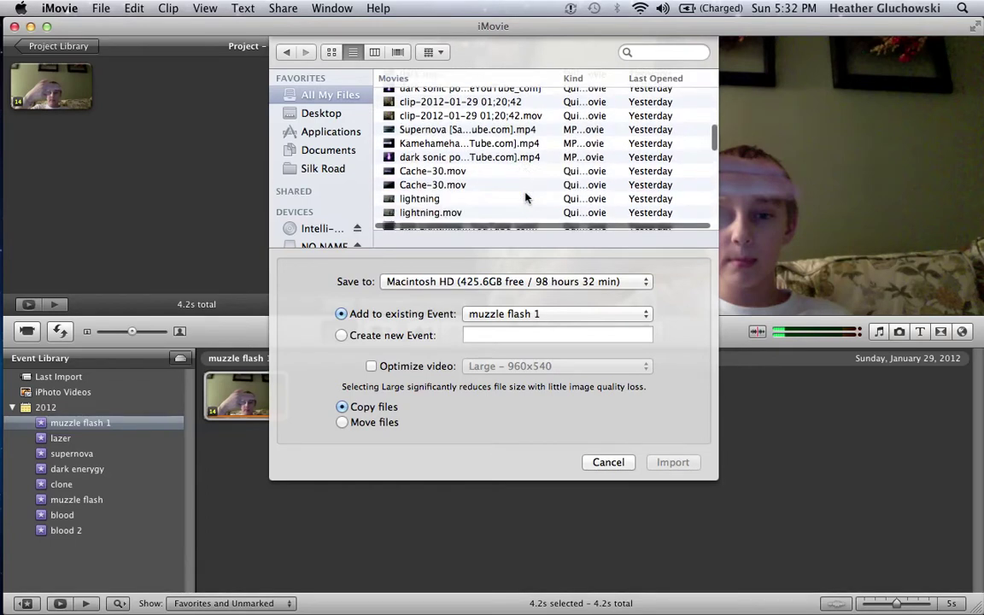
scroll(526, 195, "down", 7)
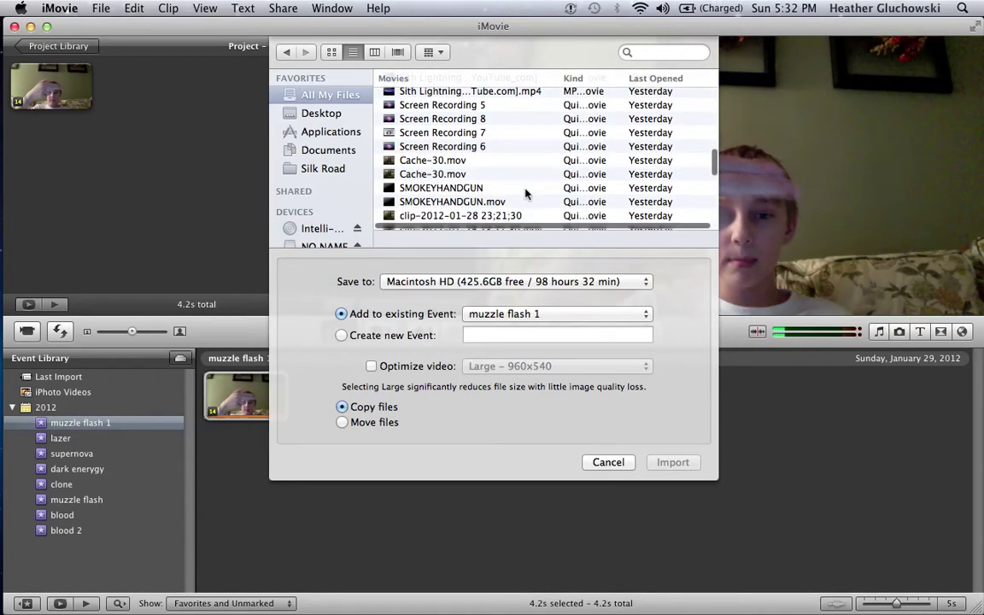
left_click(476, 203)
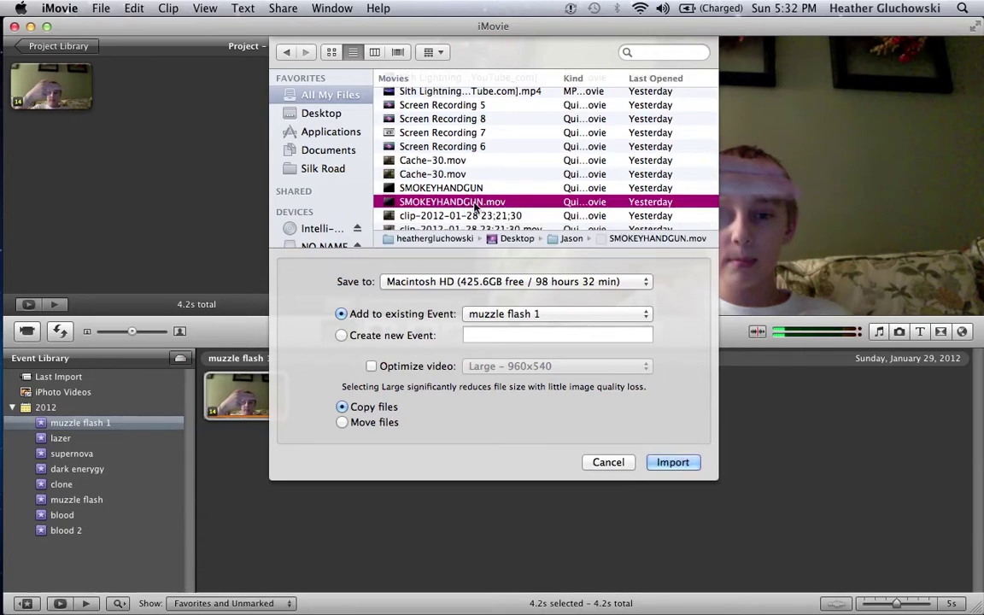
left_click(680, 466)
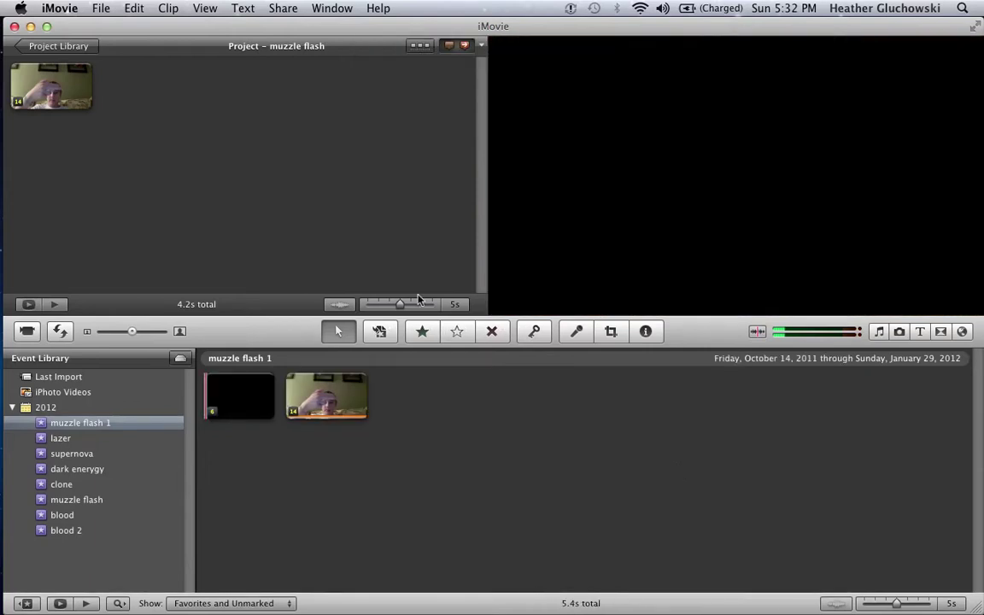
Select and preview the flash clip's first 0.2 seconds, then add it onto the webcam clip as picture in picture.
mouse_move(212, 399)
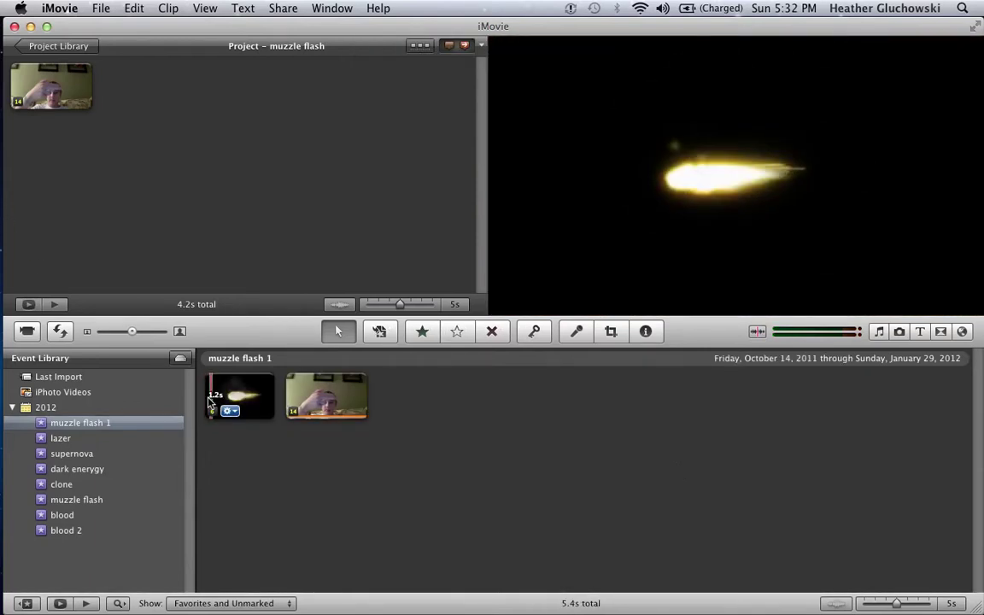
left_click_drag(208, 402, 220, 405)
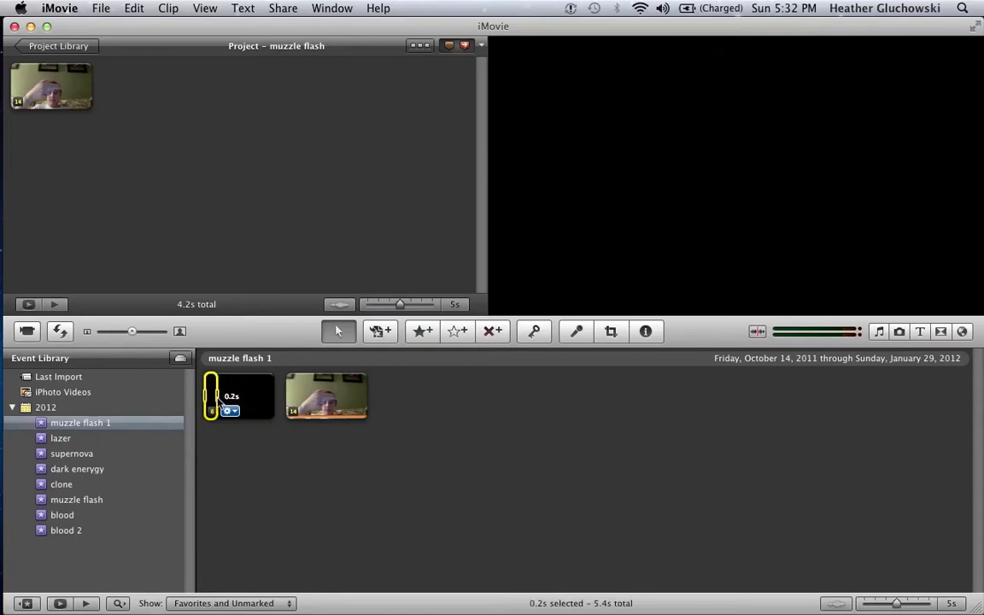
key("space")
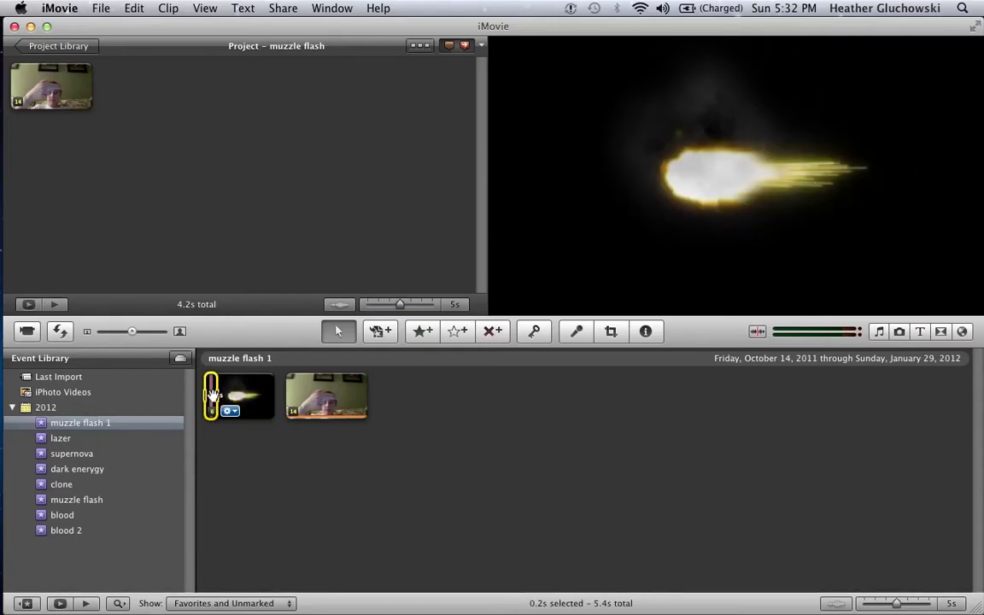
left_click_drag(203, 340, 39, 81)
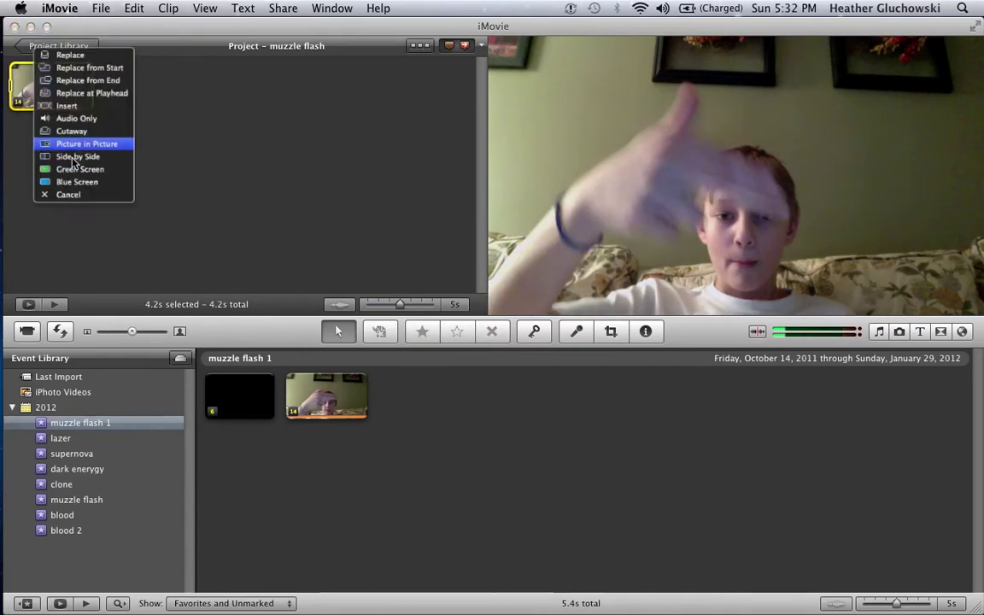
left_click(68, 143)
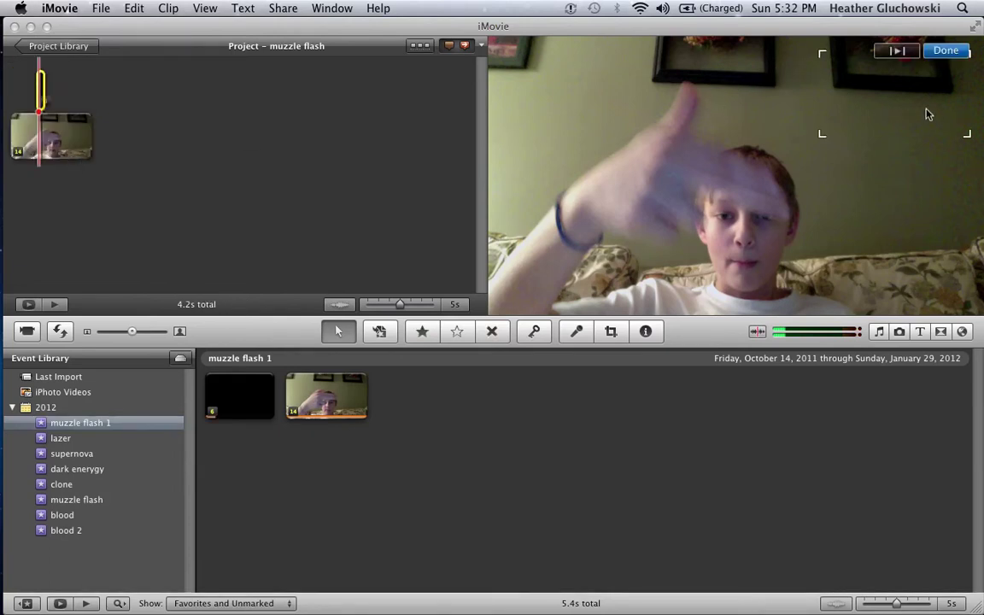
Shorten the picture-in-picture flash to 0.1 seconds and position it beside the boy's head.
left_click_drag(846, 149, 831, 188)
double_click(43, 97)
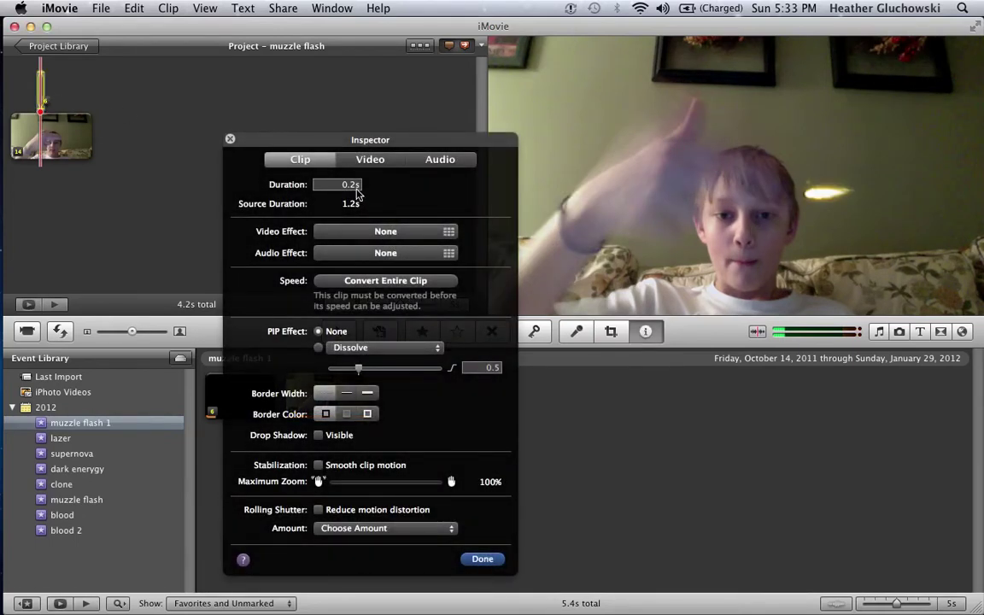
left_click(354, 185)
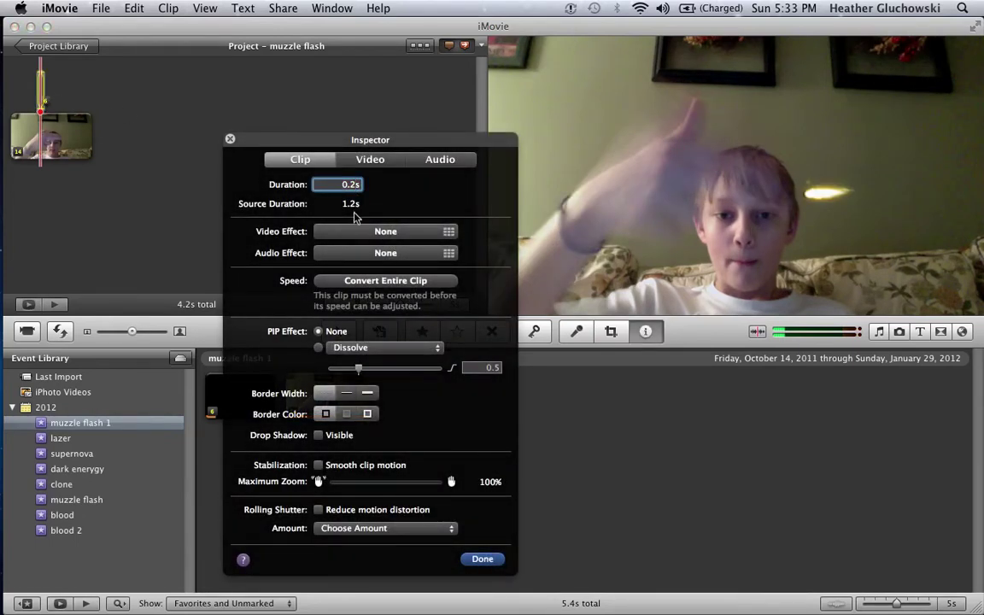
left_click(482, 559)
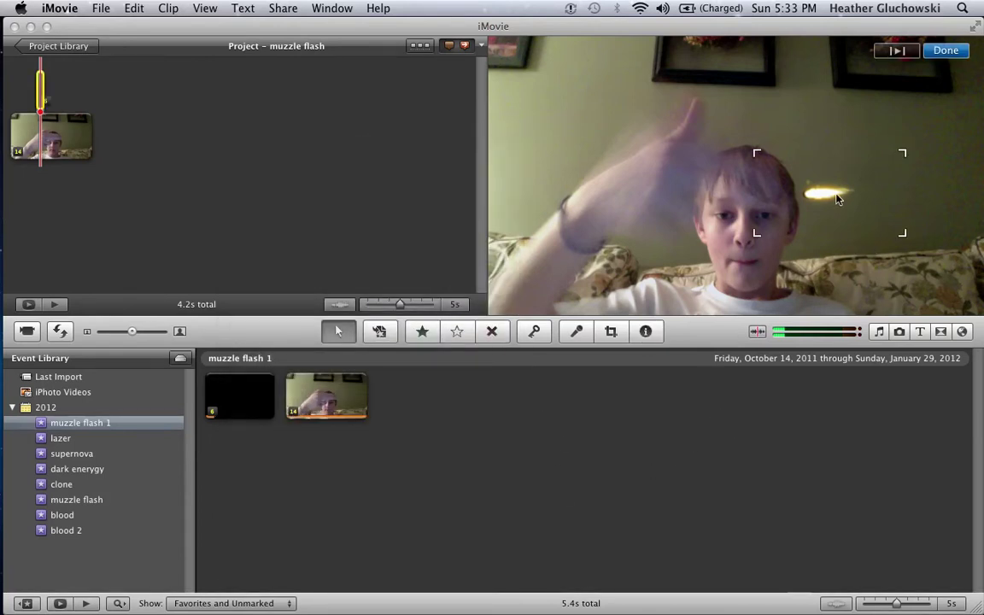
left_click_drag(866, 157, 794, 189)
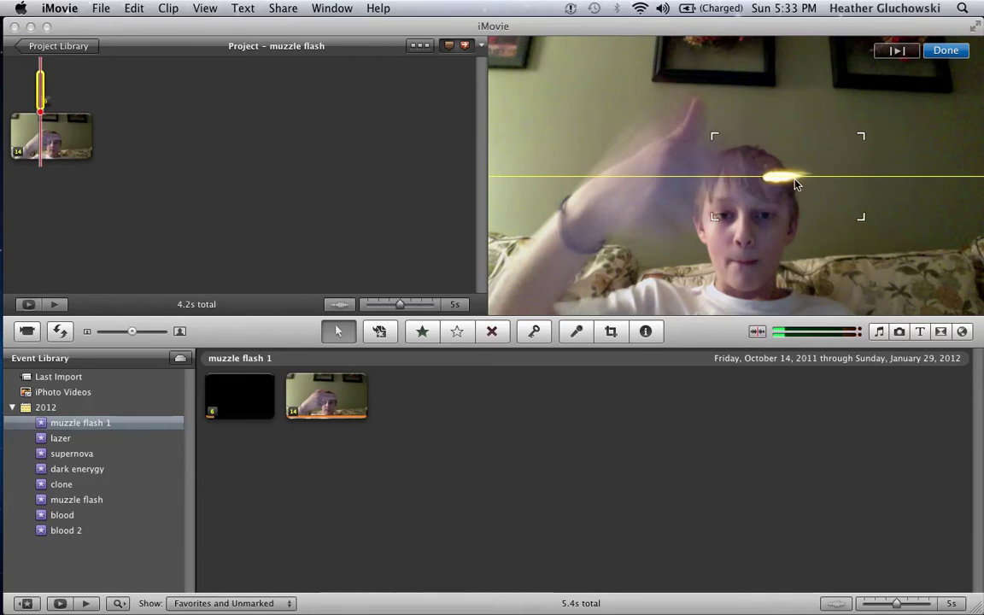
left_click(945, 52)
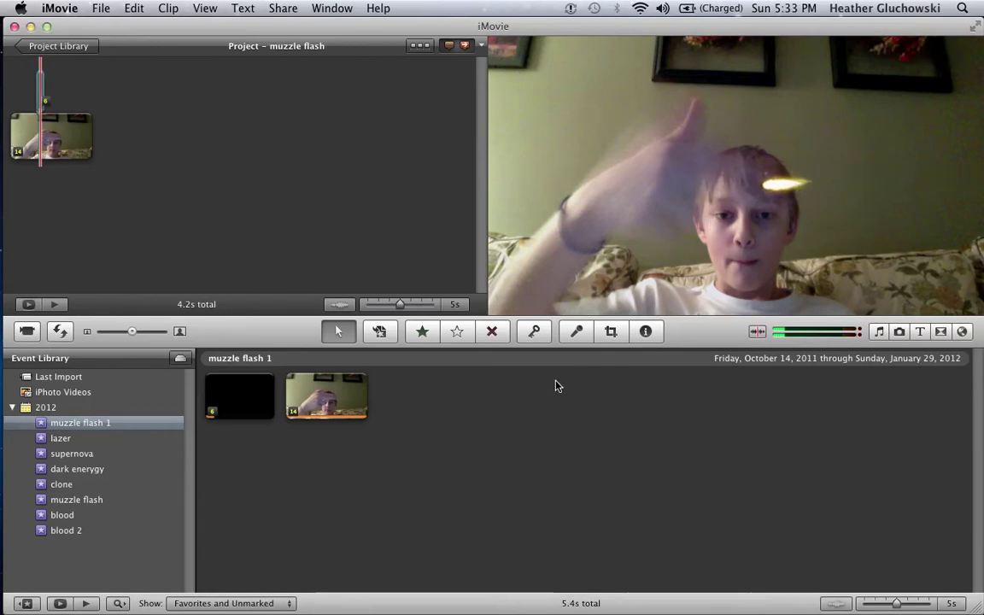
Play back the flash overlay and bring up the Music and Sound Effects library.
key("space")
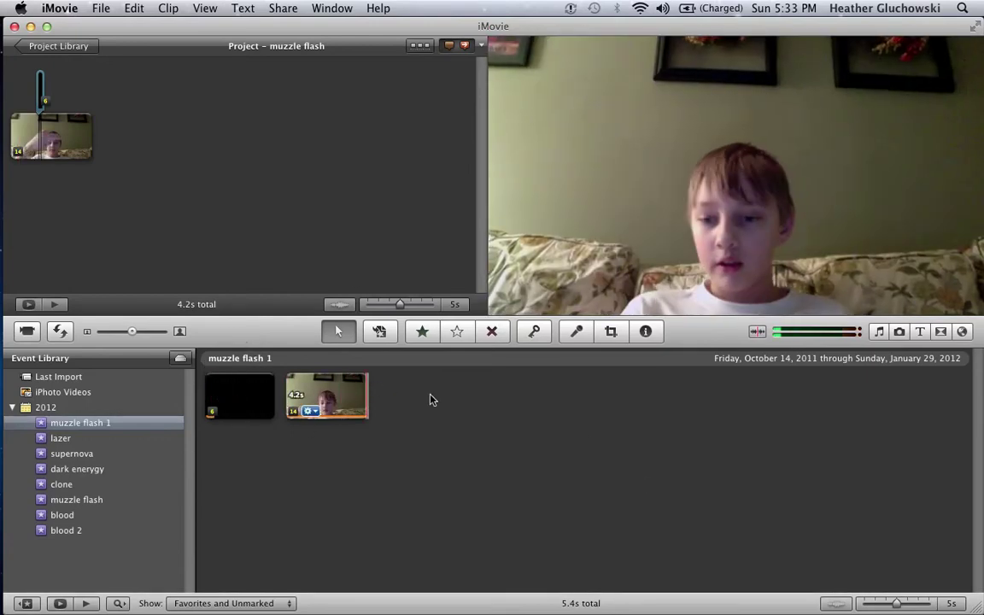
left_click(880, 332)
left_click(879, 331)
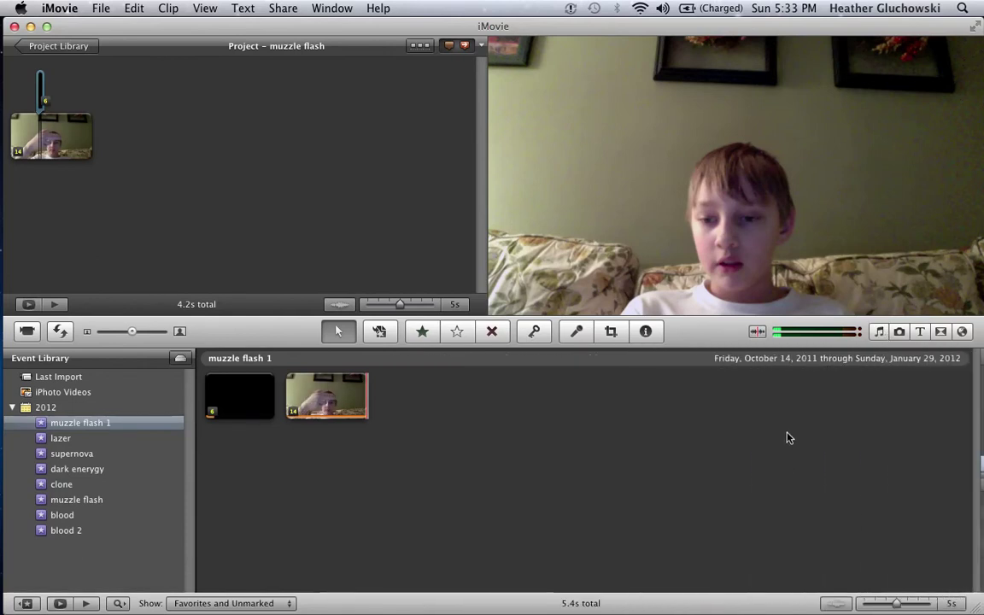
left_click(881, 332)
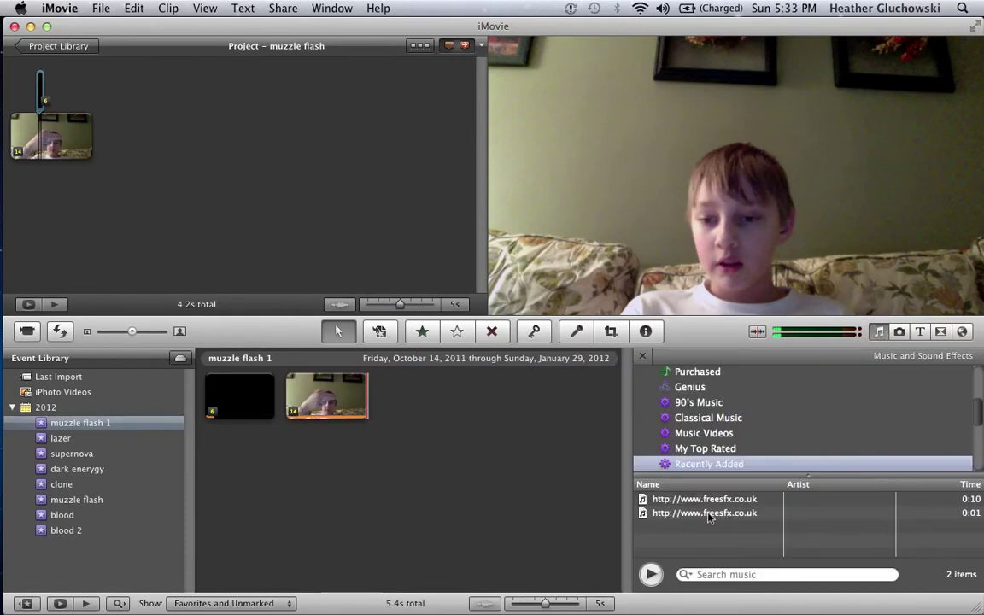
Preview both freeSFX sounds and drag the 0:01 gunshot under the webcam clip.
left_click(654, 577)
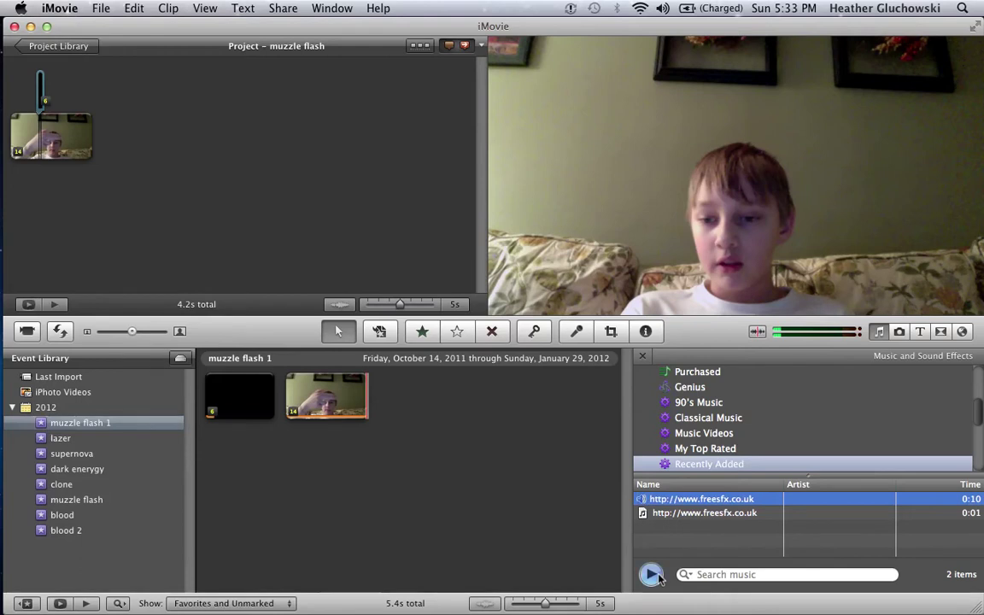
left_click(676, 513)
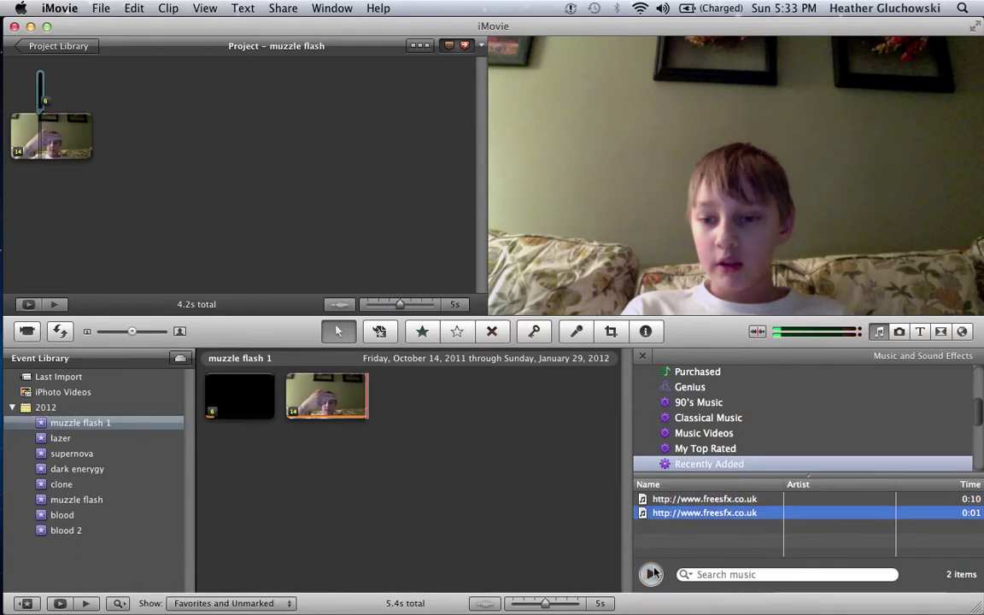
left_click(655, 575)
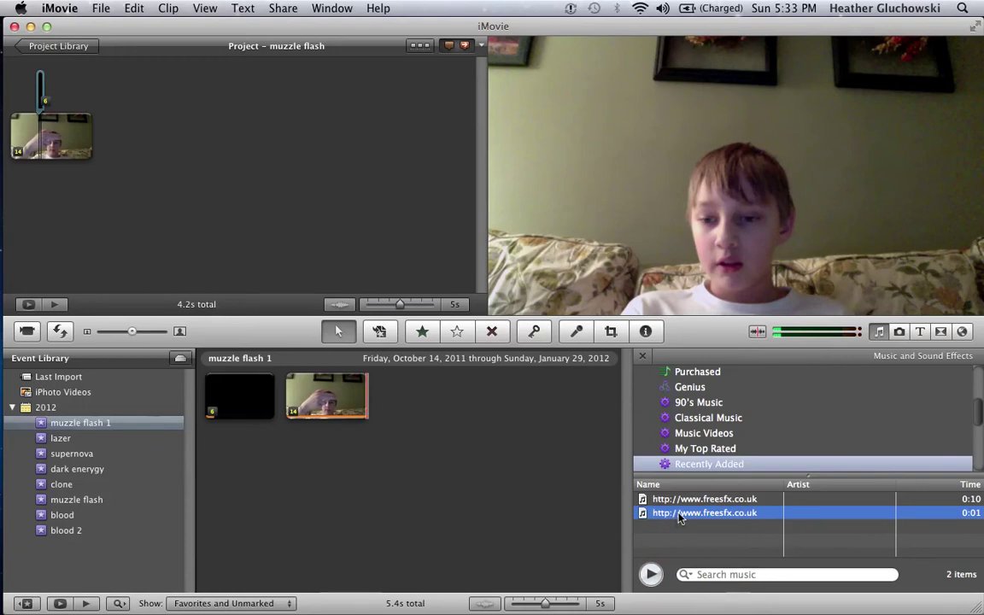
left_click_drag(680, 517, 39, 151)
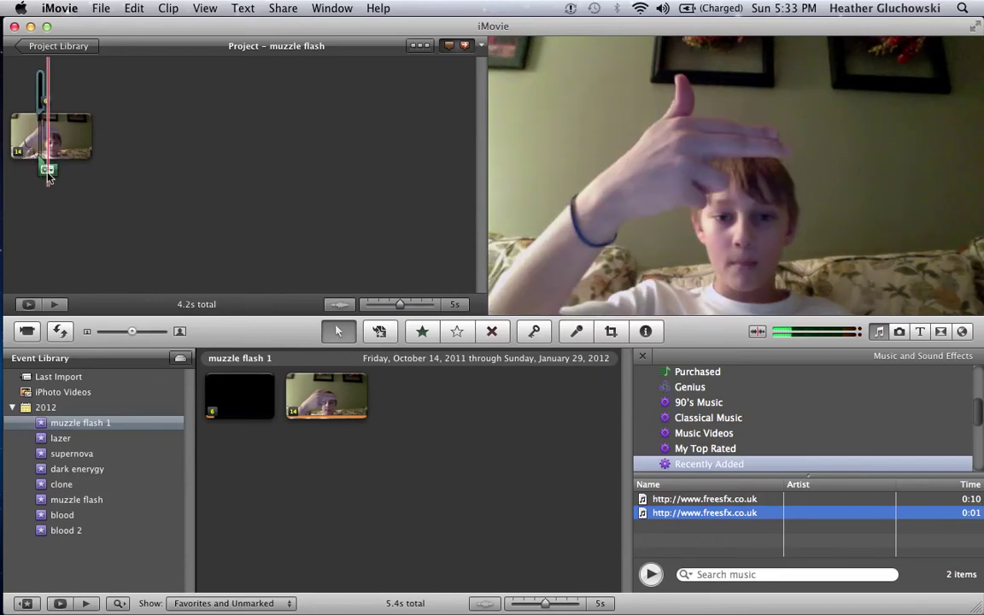
Boost the gunshot sound's volume to 500% and play the project to hear it.
left_click(47, 170)
left_click(81, 198)
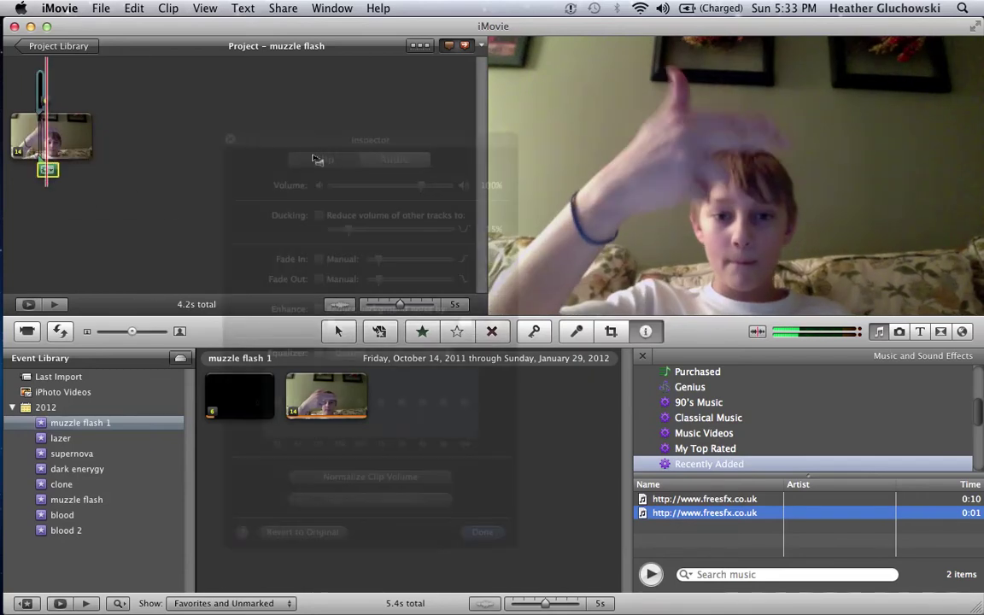
left_click_drag(420, 186, 469, 183)
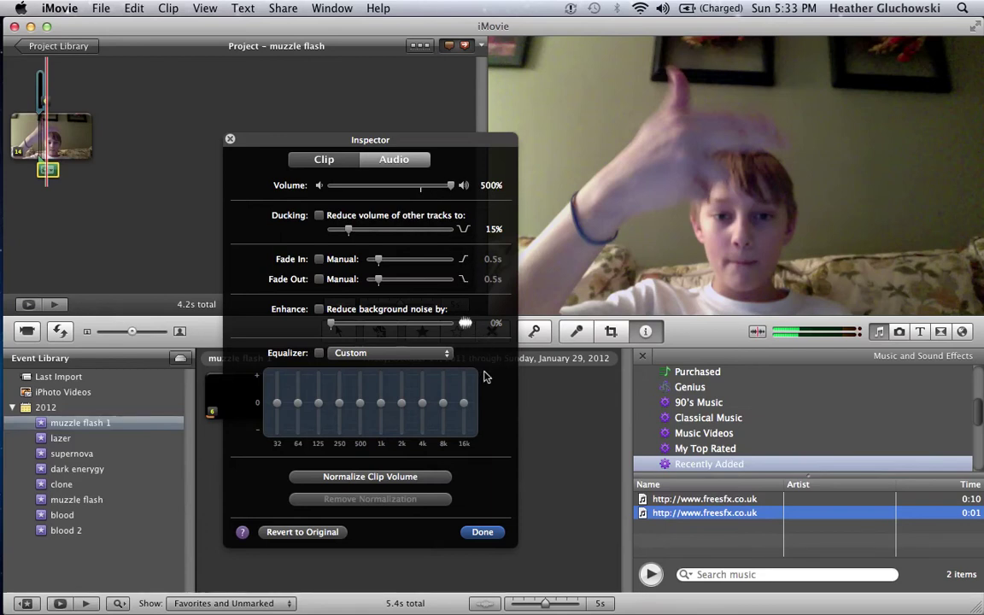
left_click(477, 531)
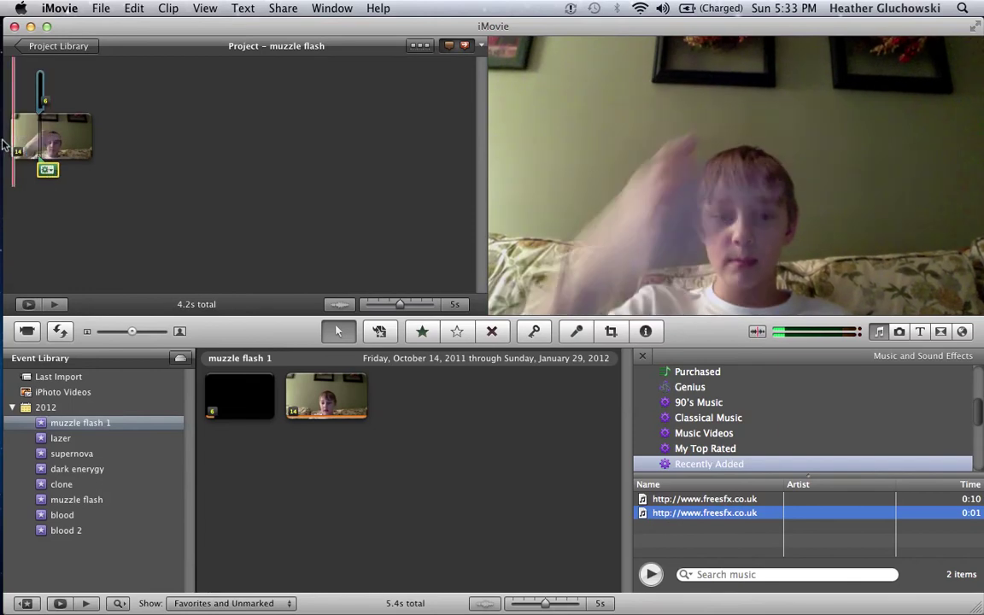
key("space")
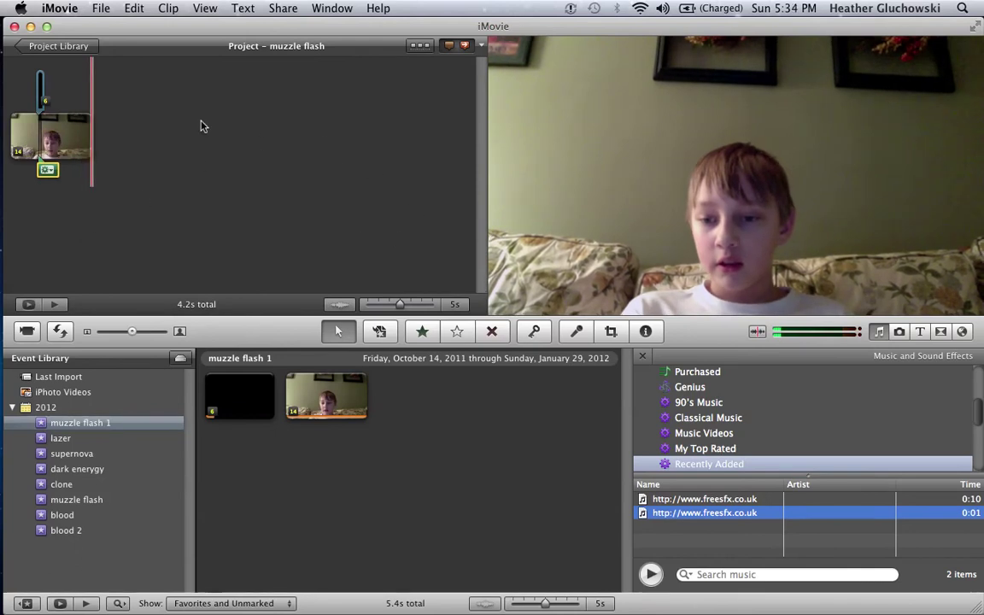
key("XF86AudioRaiseVolume")
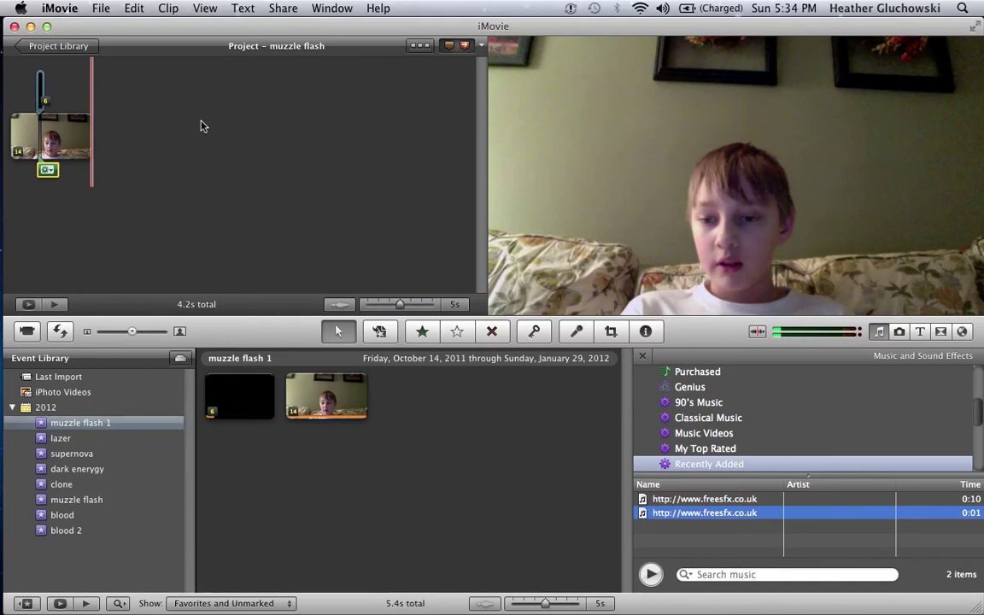
left_click(15, 28)
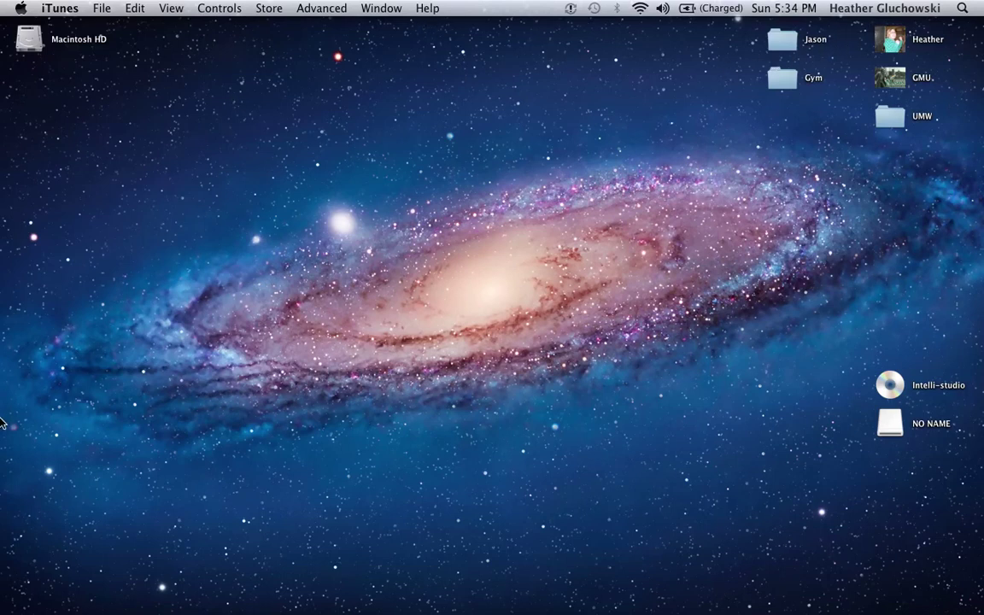
Switch to QuickTime Player from the Dock.
left_click(15, 438)
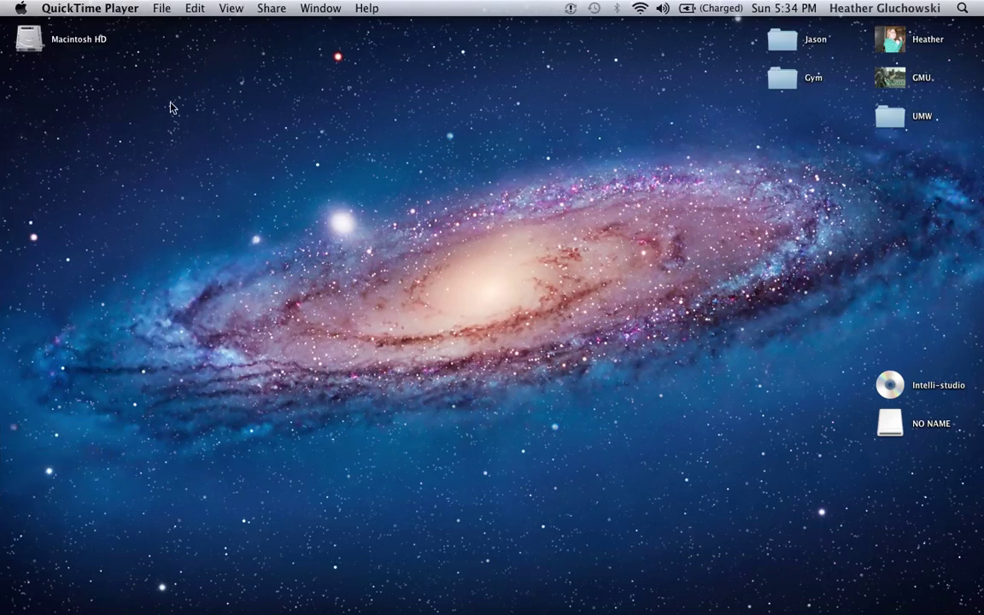